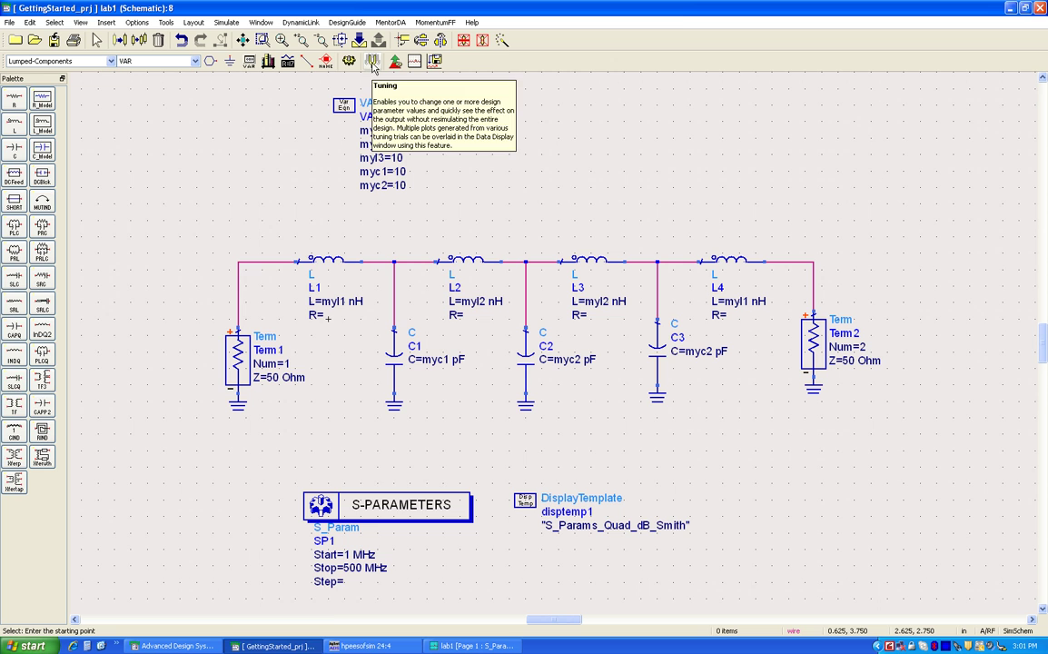
Step: Start tuning and add myl1, myl2, myl3, myc1 and myc2 from the VAR block as sliders
click(371, 62)
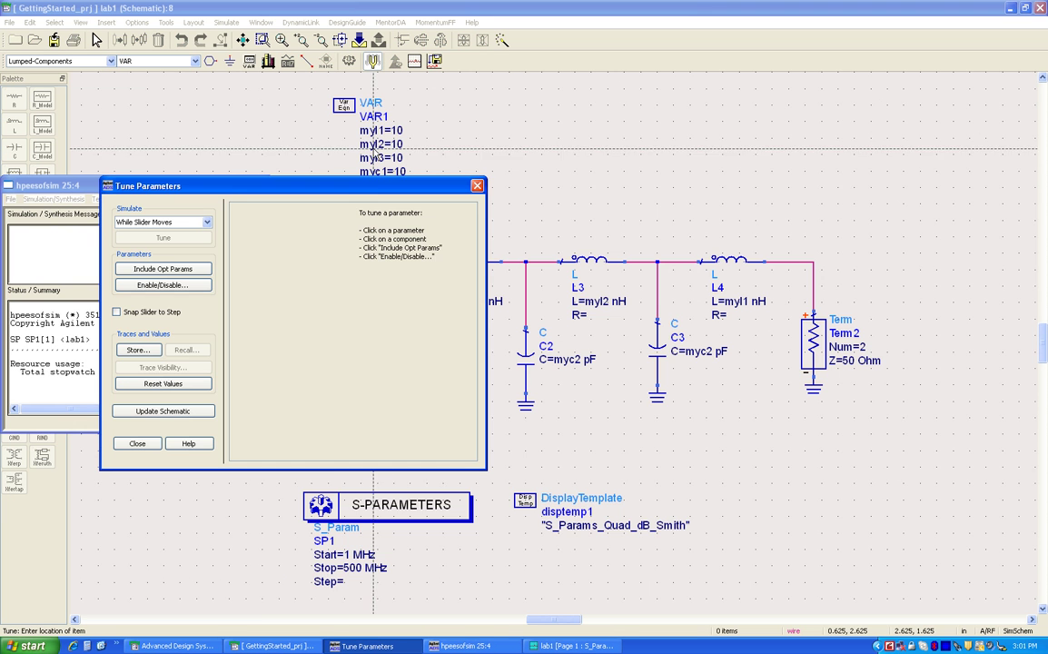
drag(365, 188, 386, 260)
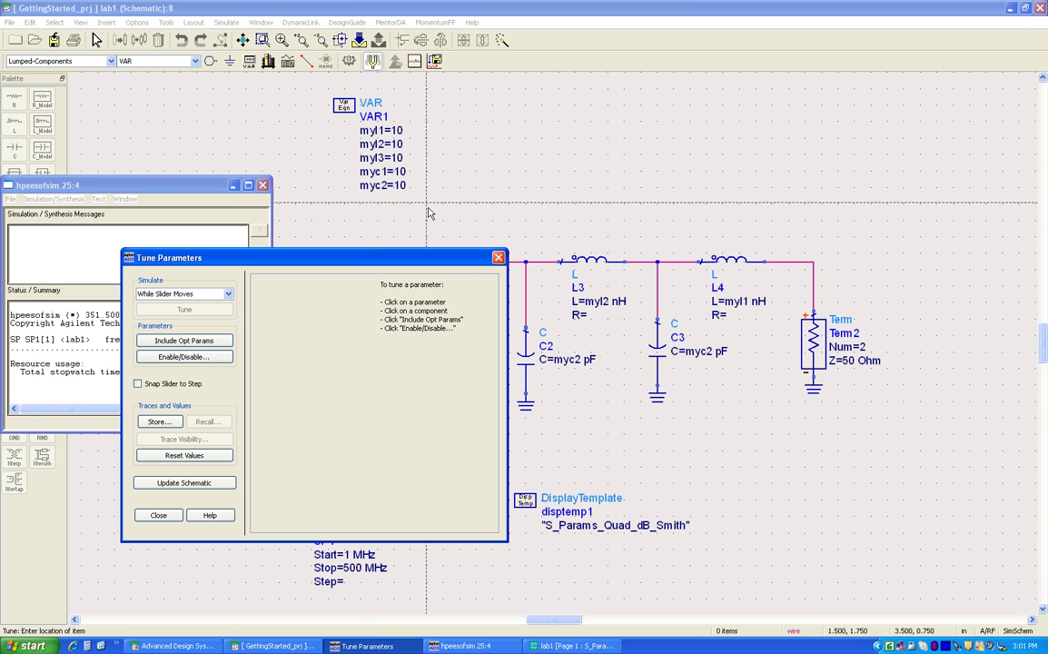
click(403, 131)
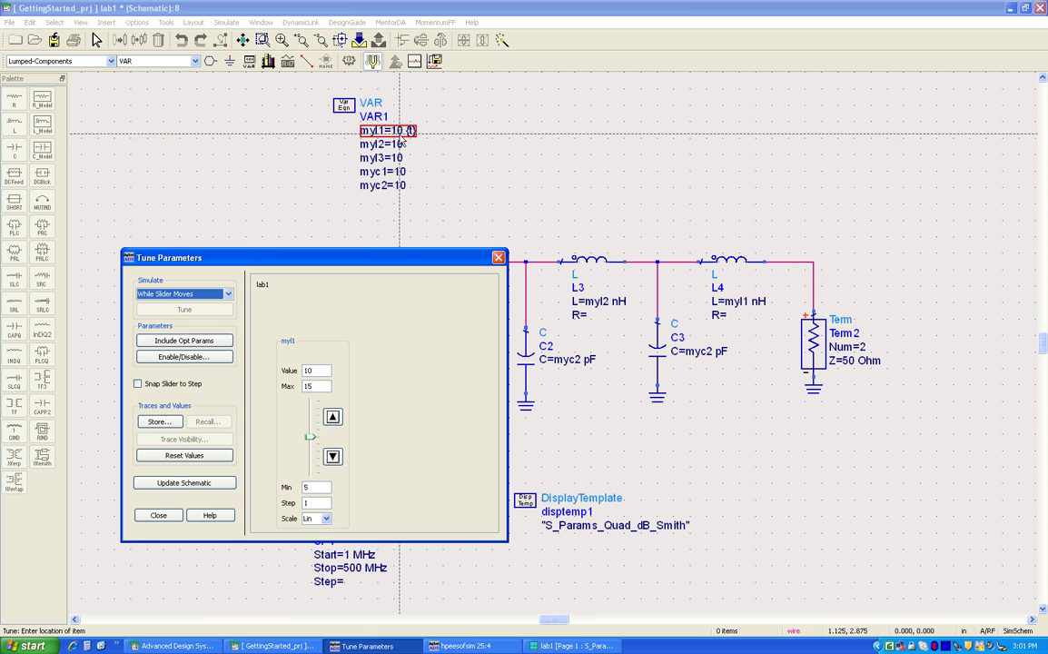
click(400, 144)
click(397, 158)
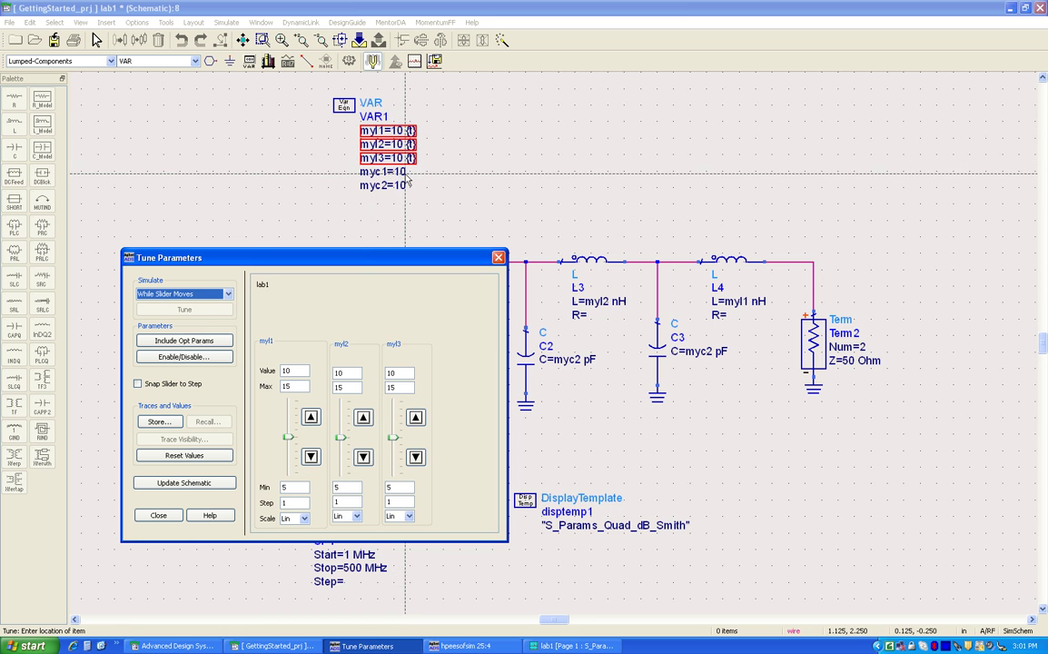
click(400, 171)
click(402, 186)
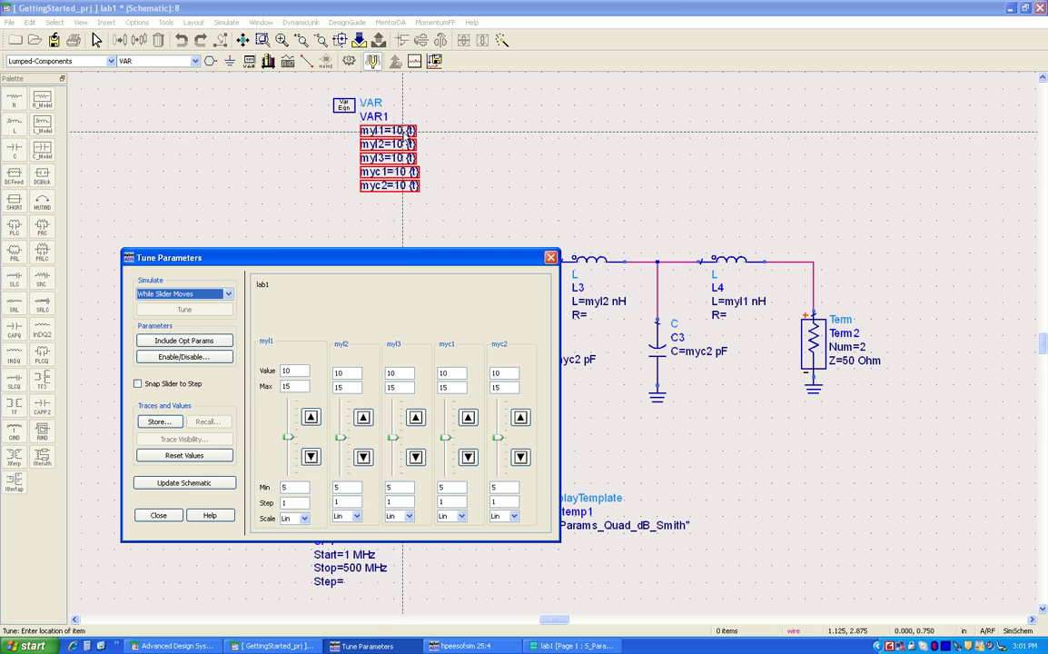
Step: Move the S-parameter data display to the right and place Tune Parameters beside it
click(565, 646)
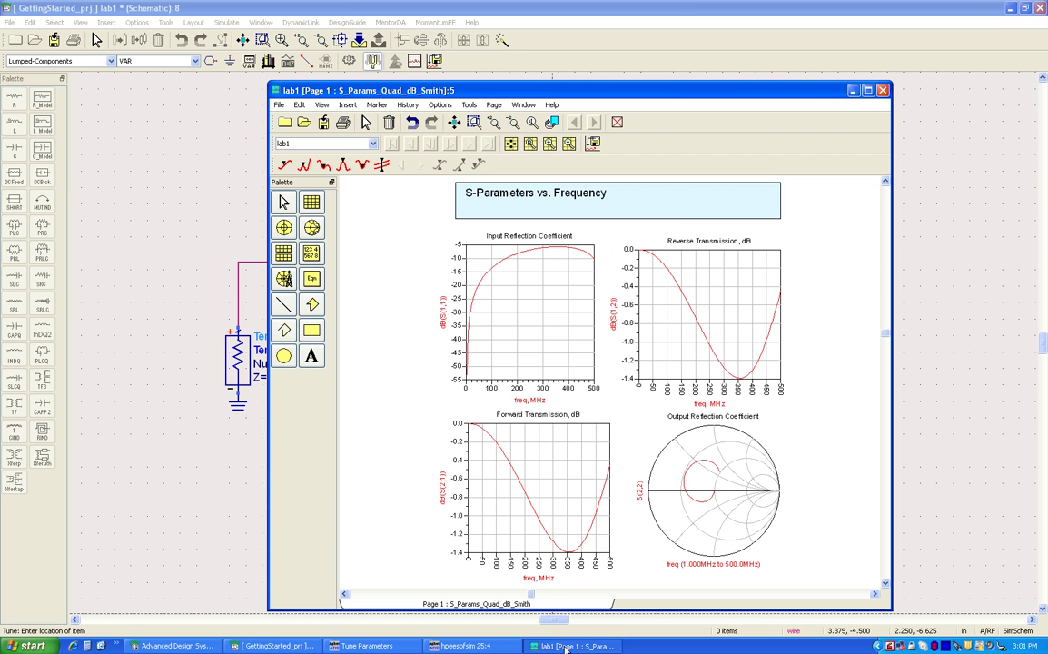
drag(552, 94, 698, 85)
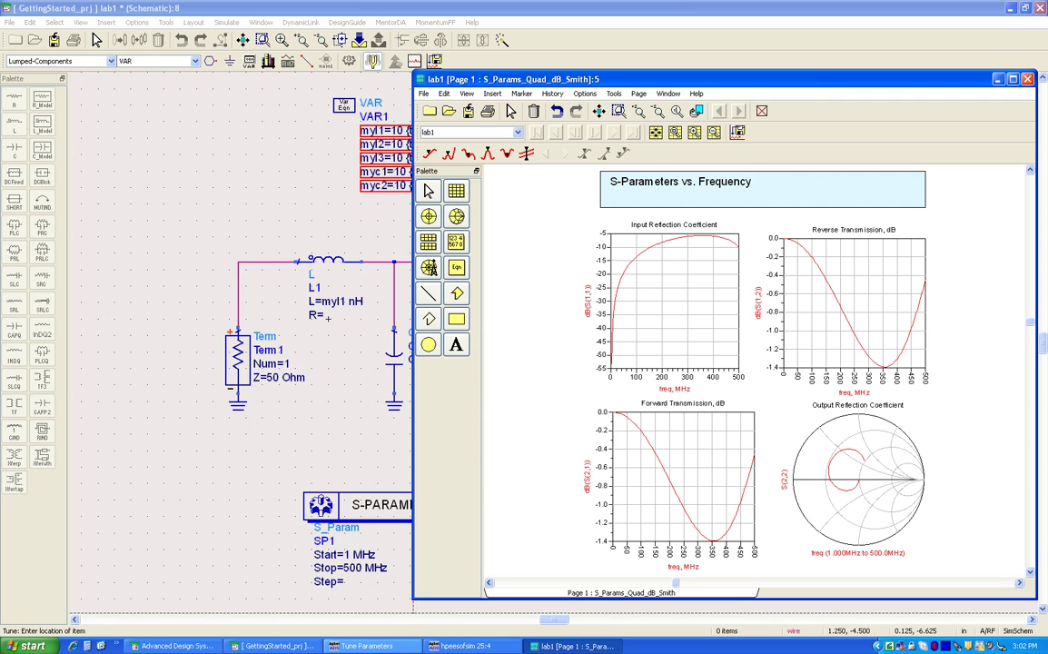
click(368, 646)
drag(449, 259, 439, 231)
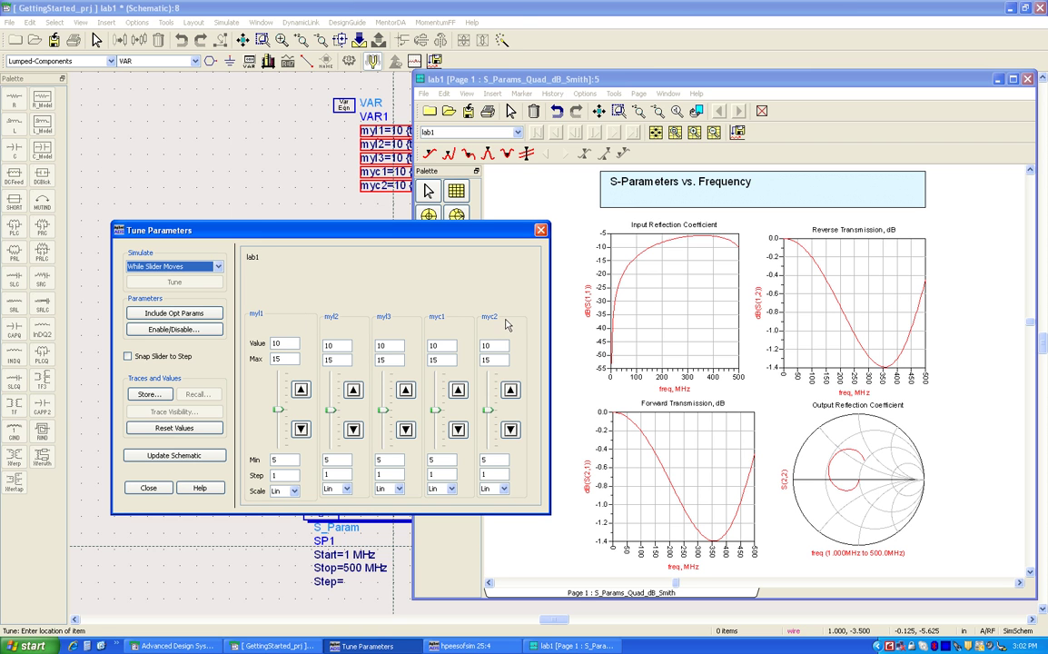
Step: Raise each tuning slider's Max from 15 to 150
click(283, 360)
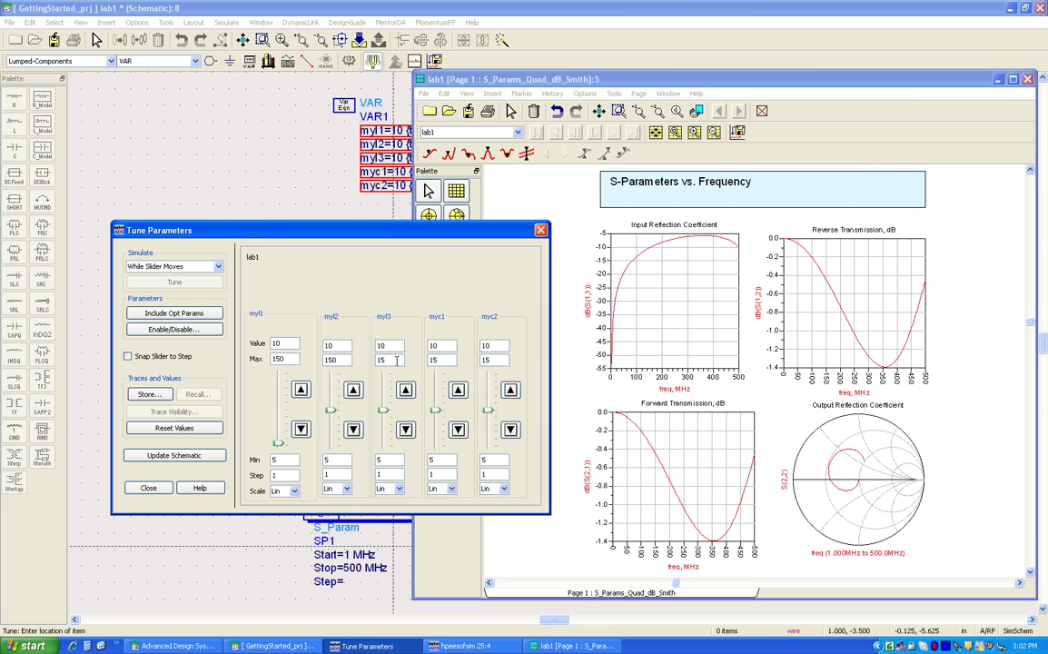
text(0)
click(441, 359)
text(0)
click(489, 360)
text(0)
click(438, 361)
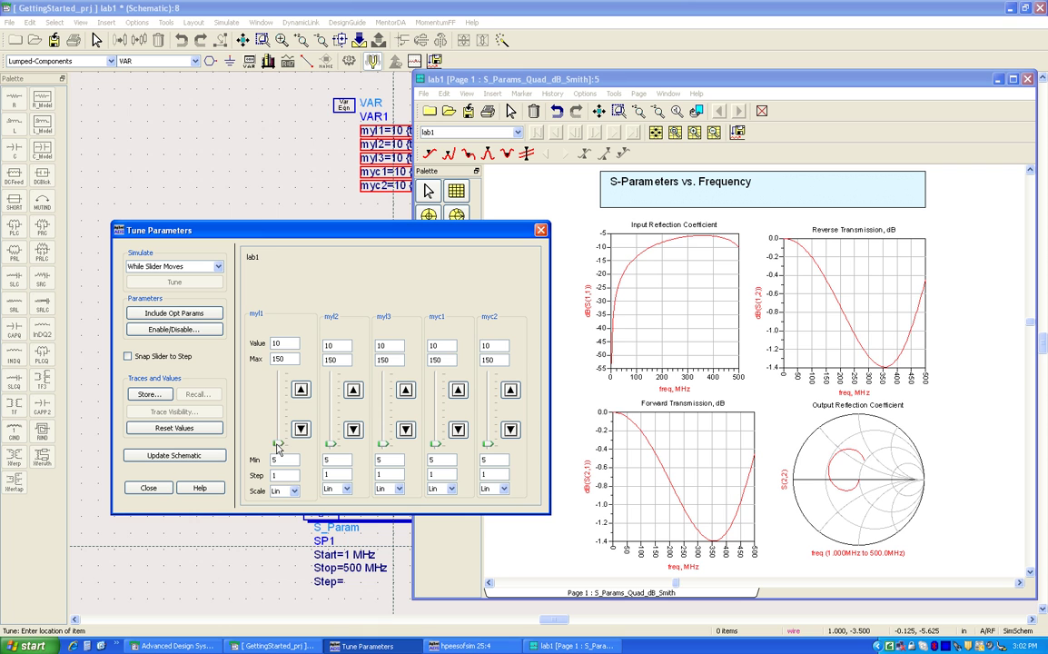
Step: Tune myl1 to 29.65, myl3 to 5 and myl2 to 39.8, then select the Forward Transmission plot
drag(278, 448, 435, 443)
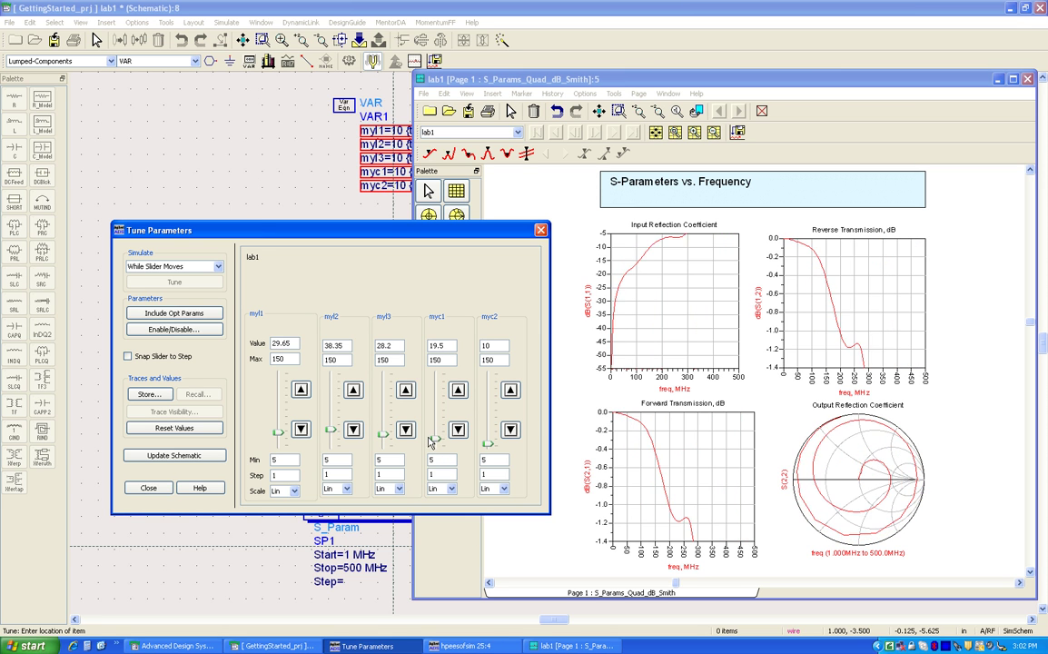
click(383, 440)
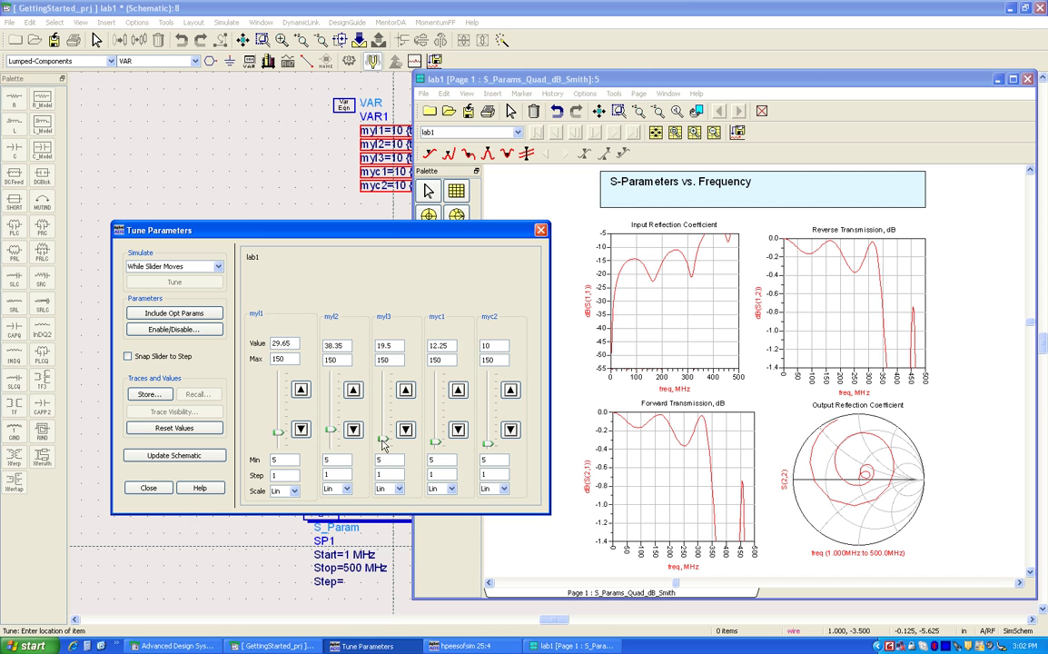
drag(332, 435, 329, 435)
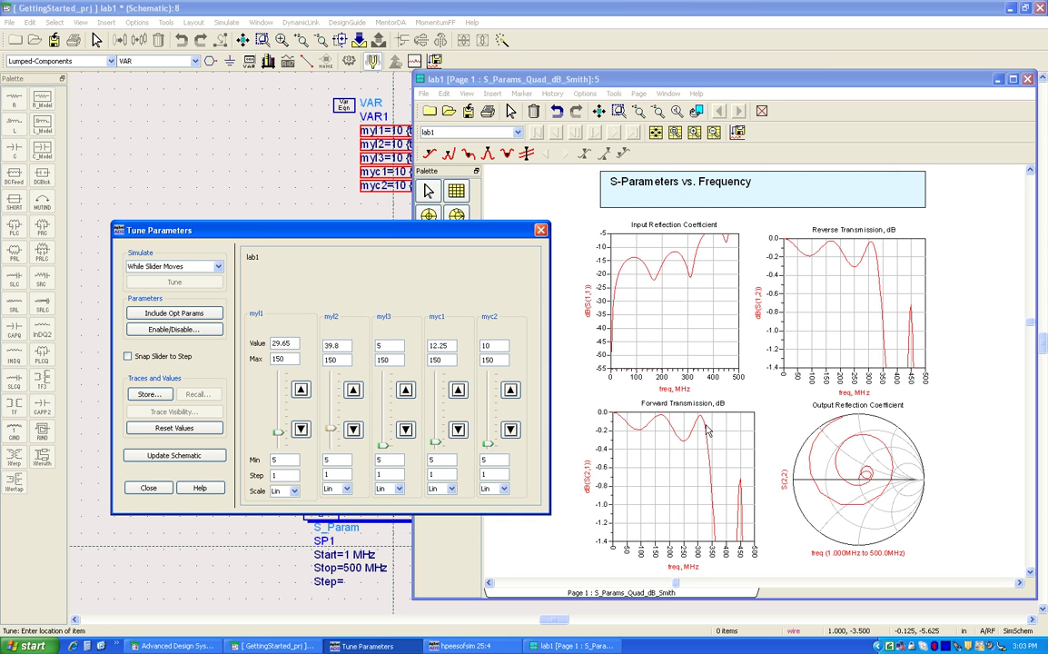
click(675, 508)
click(676, 508)
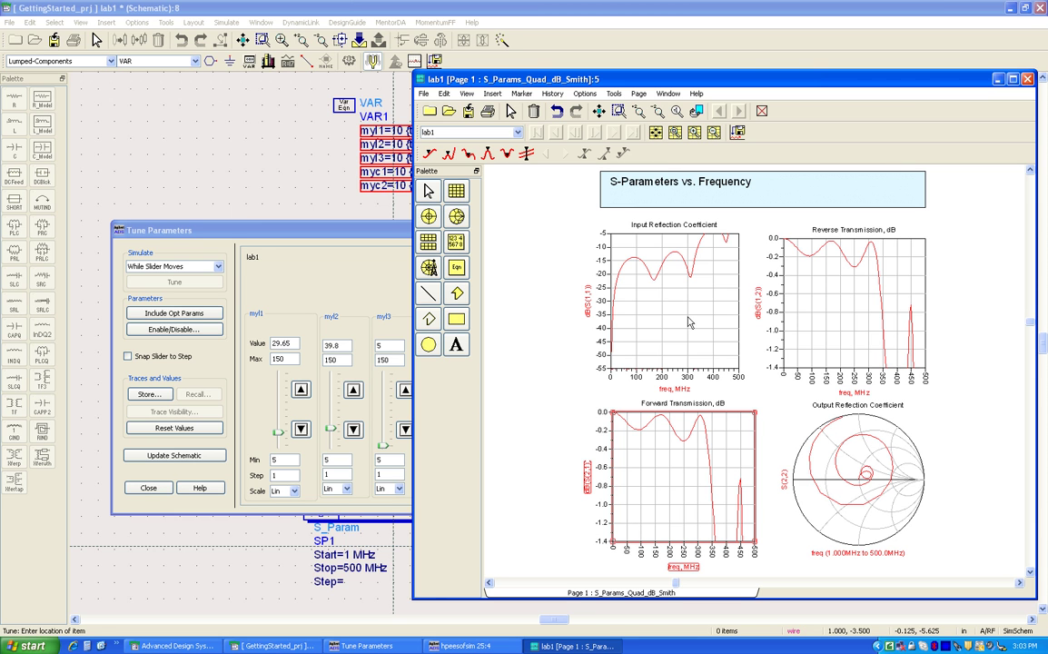
Step: Autoscale the plots and tune myl1 23.85, myl2 68.8, myc1 16.6 and myc2 19.5
click(656, 133)
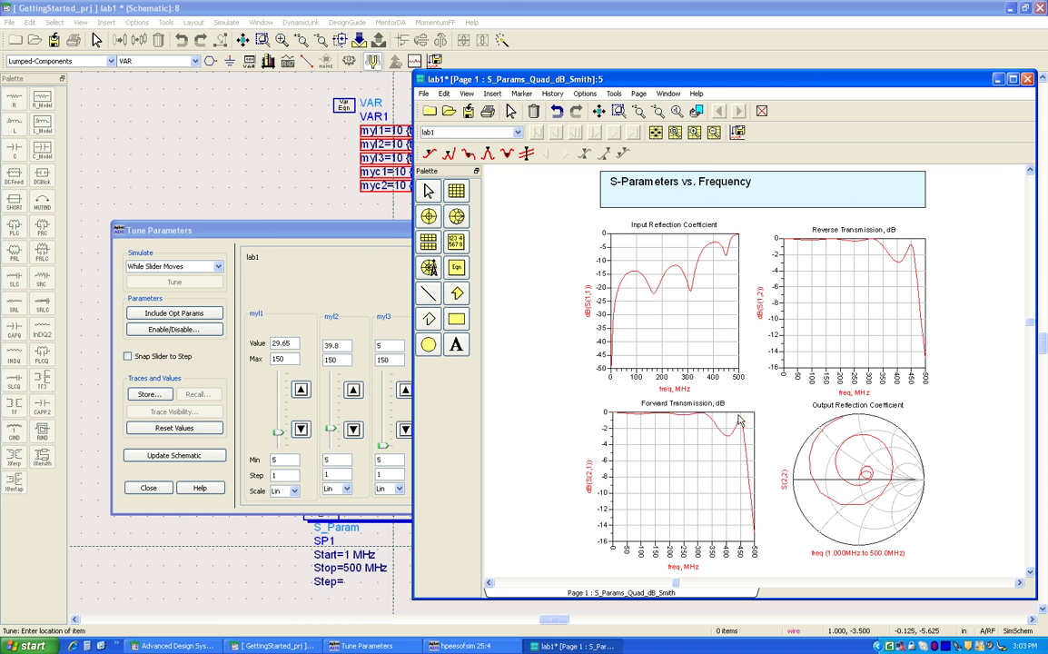
click(317, 212)
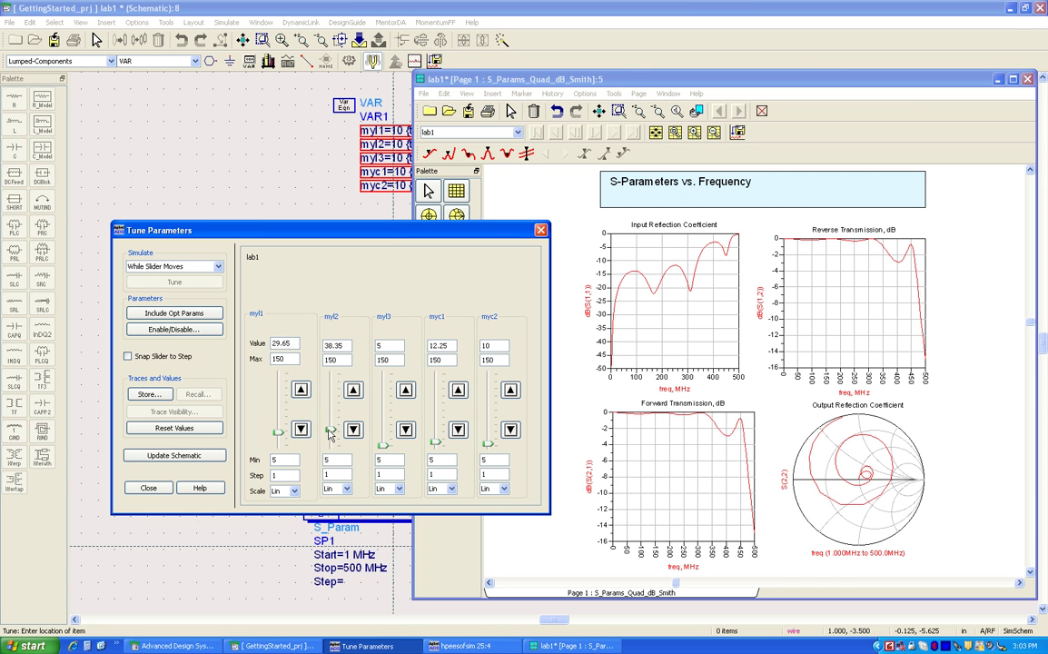
drag(328, 435, 300, 377)
drag(435, 445, 435, 444)
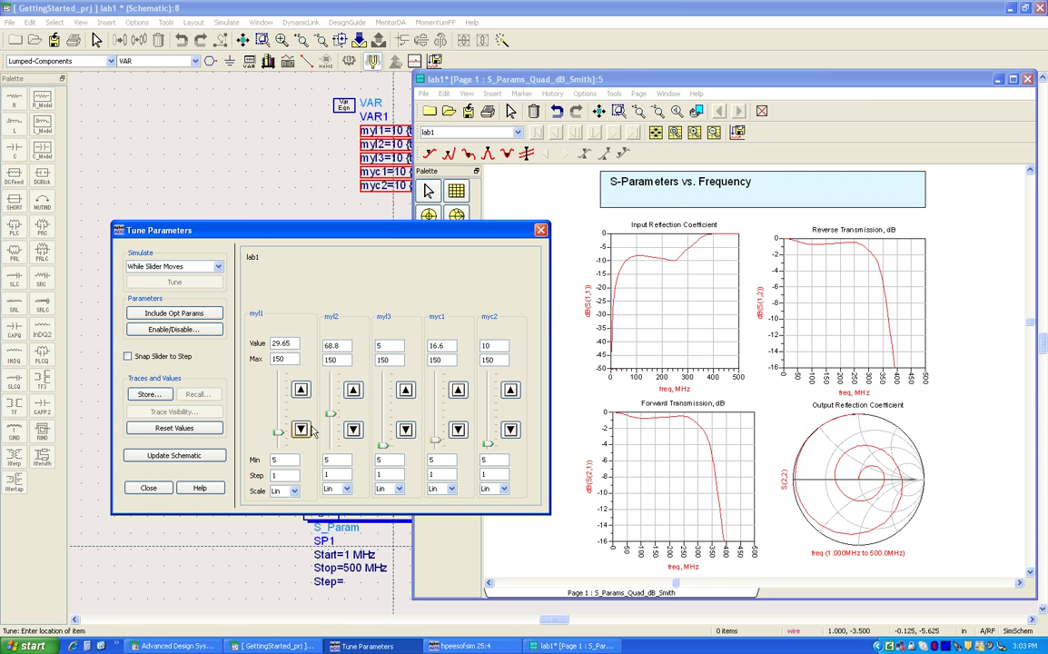
drag(278, 433, 278, 436)
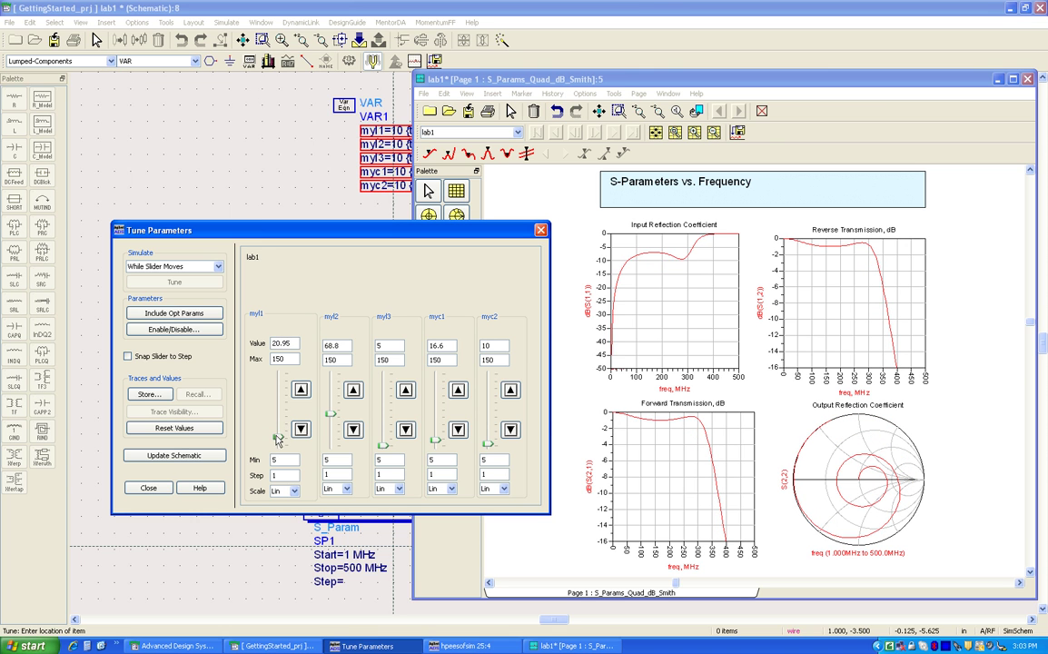
drag(485, 449, 488, 442)
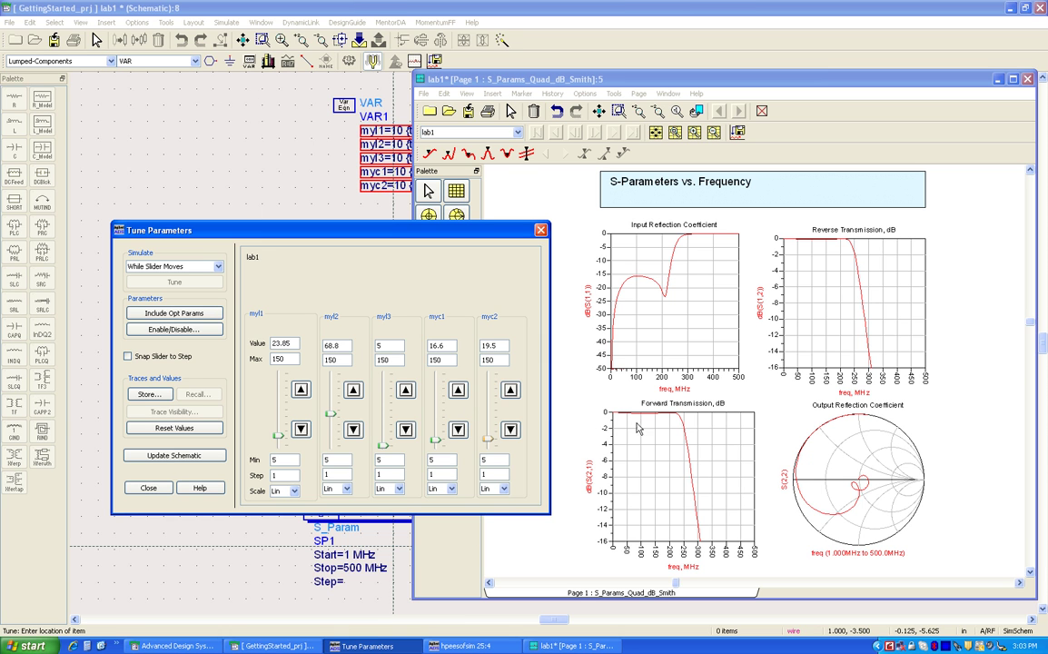
Step: Autoscale the Forward Transmission plot to reveal the roll-off down to -60 dB
click(608, 443)
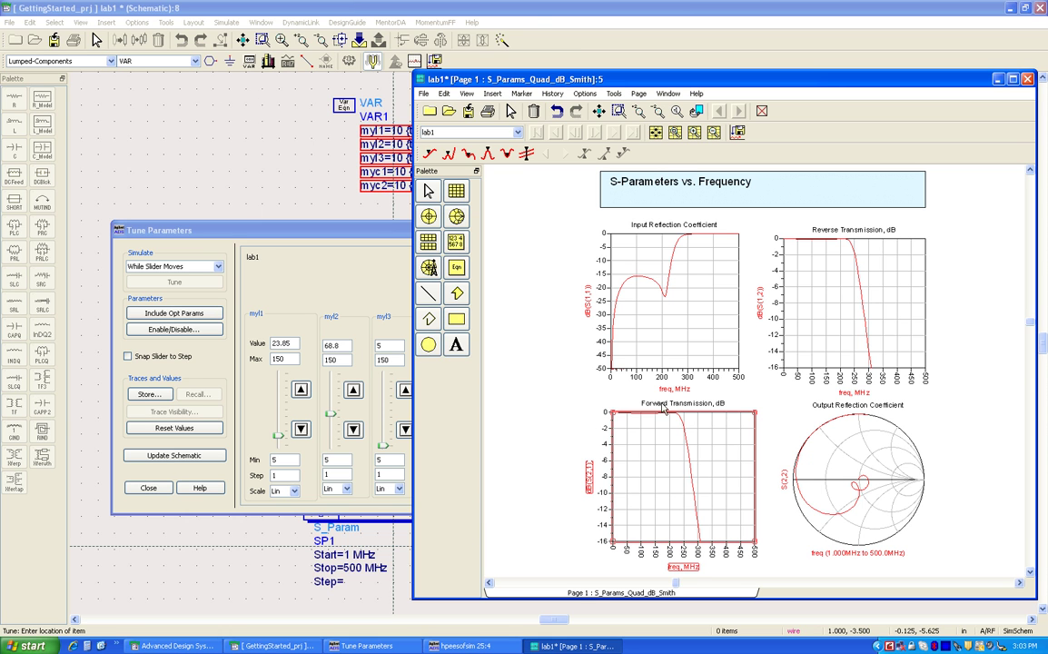
click(655, 132)
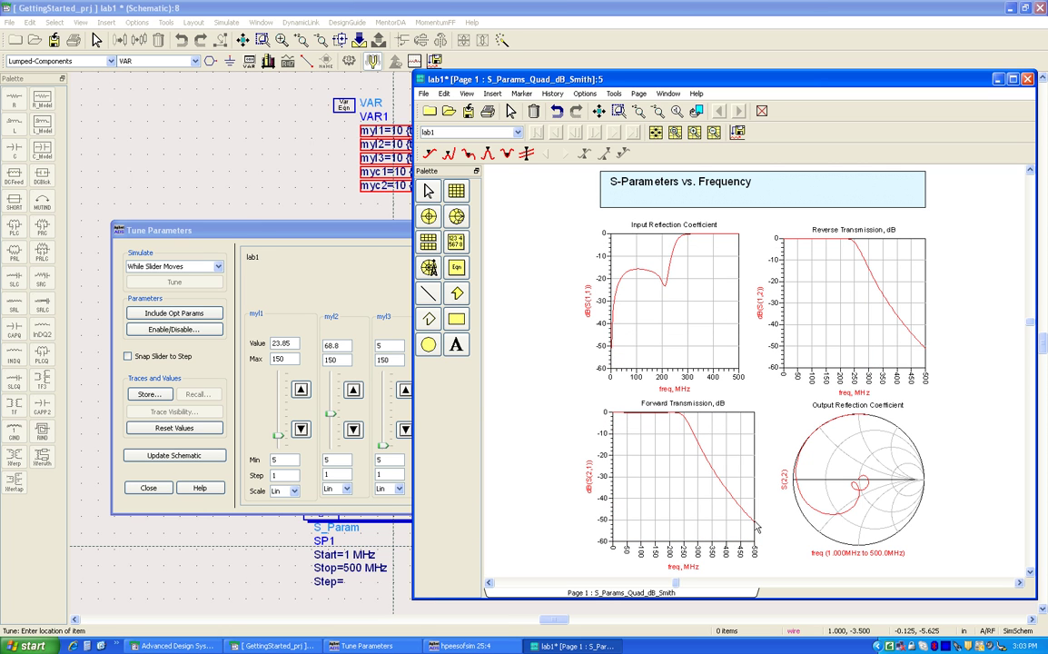
click(367, 239)
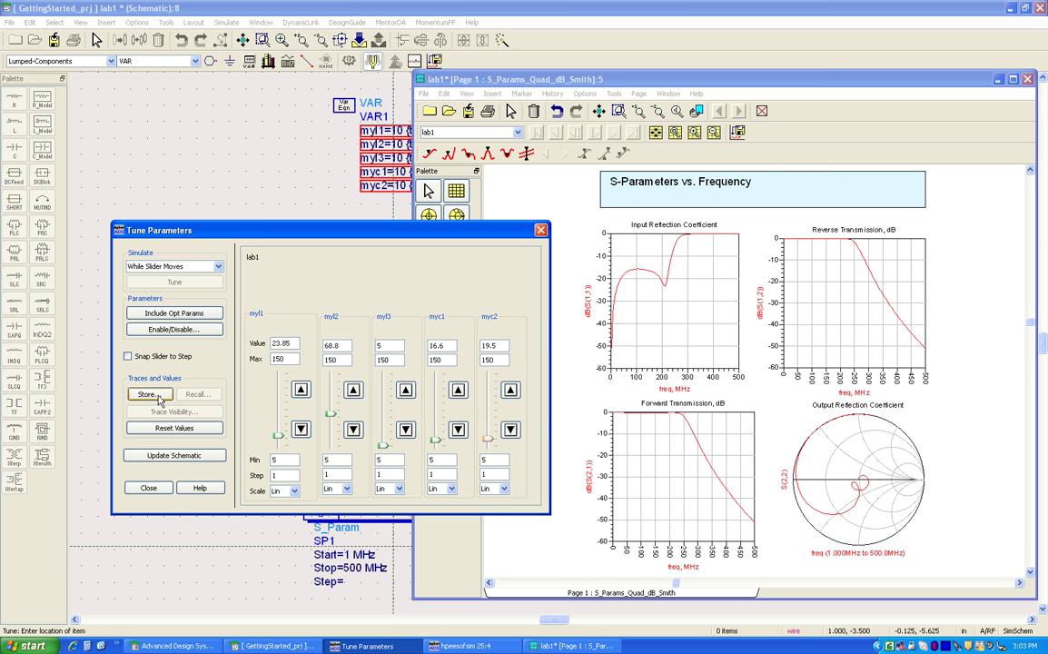
Step: Store the current tuned traces and values under the name memory1
click(146, 394)
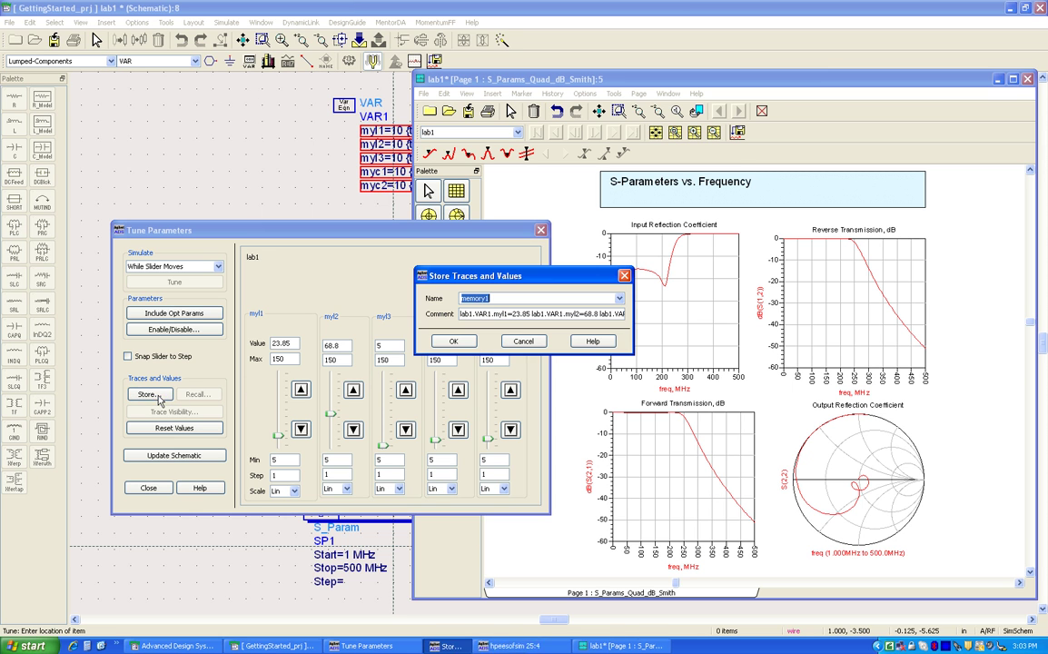
click(461, 298)
drag(461, 298, 494, 298)
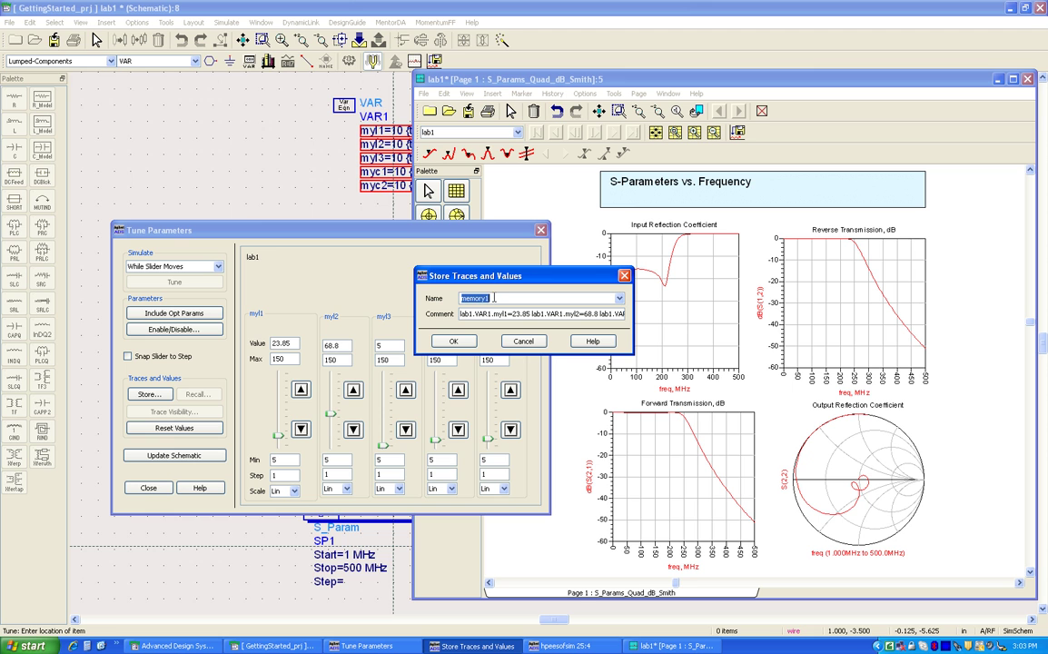
click(454, 341)
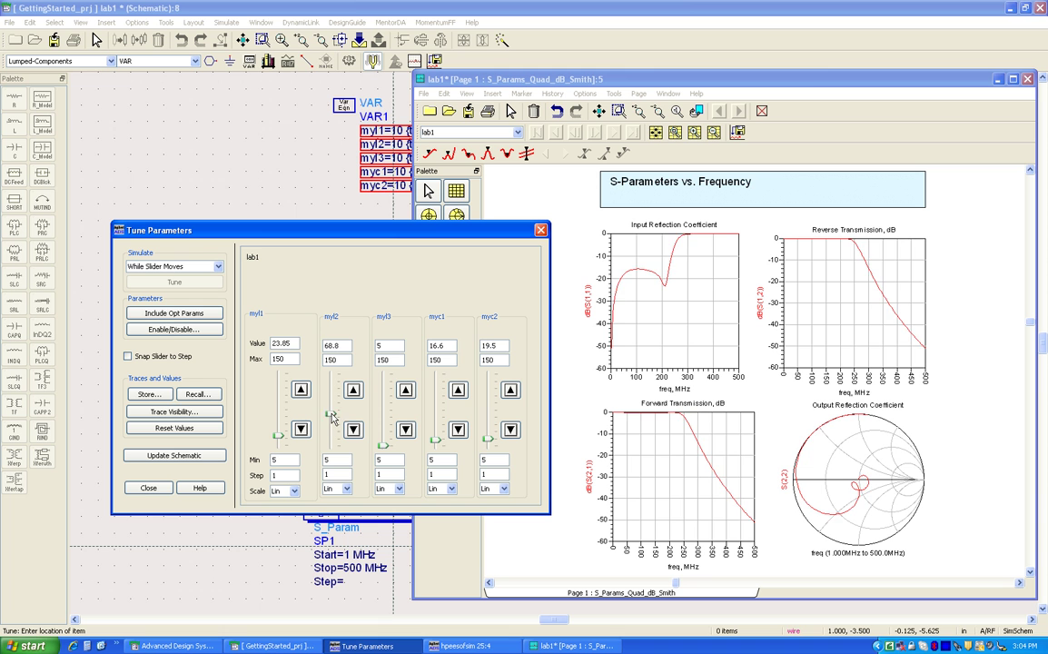
Step: Retune myl2 to 60.1 and myc2 to 20.95, comparing S21 against the dotted memory1 trace
drag(332, 416, 330, 425)
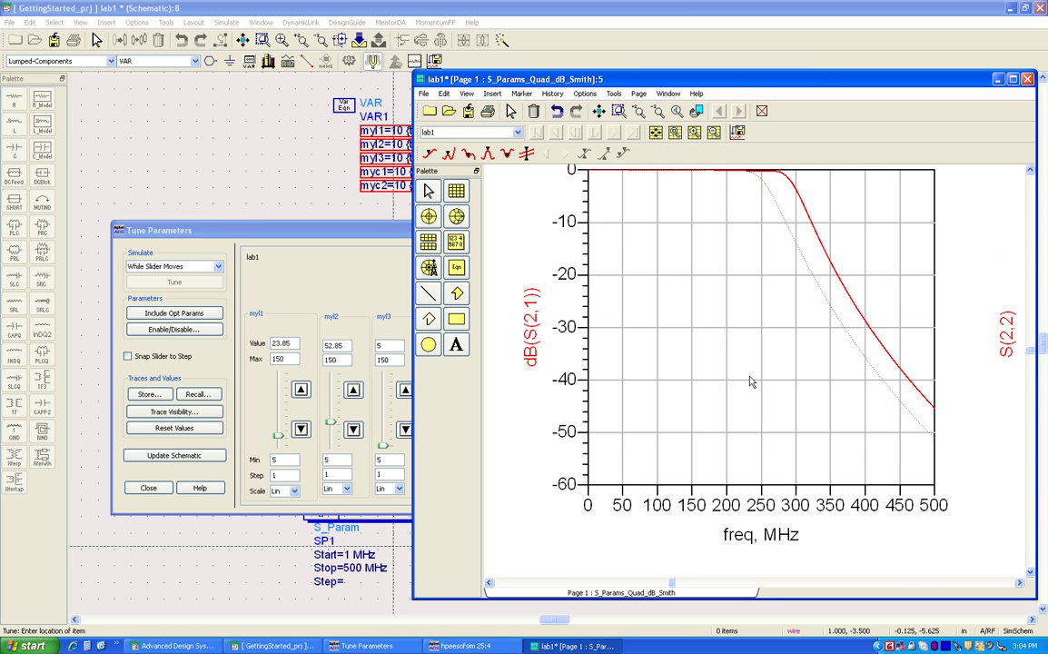
scroll(755, 288, down, 2)
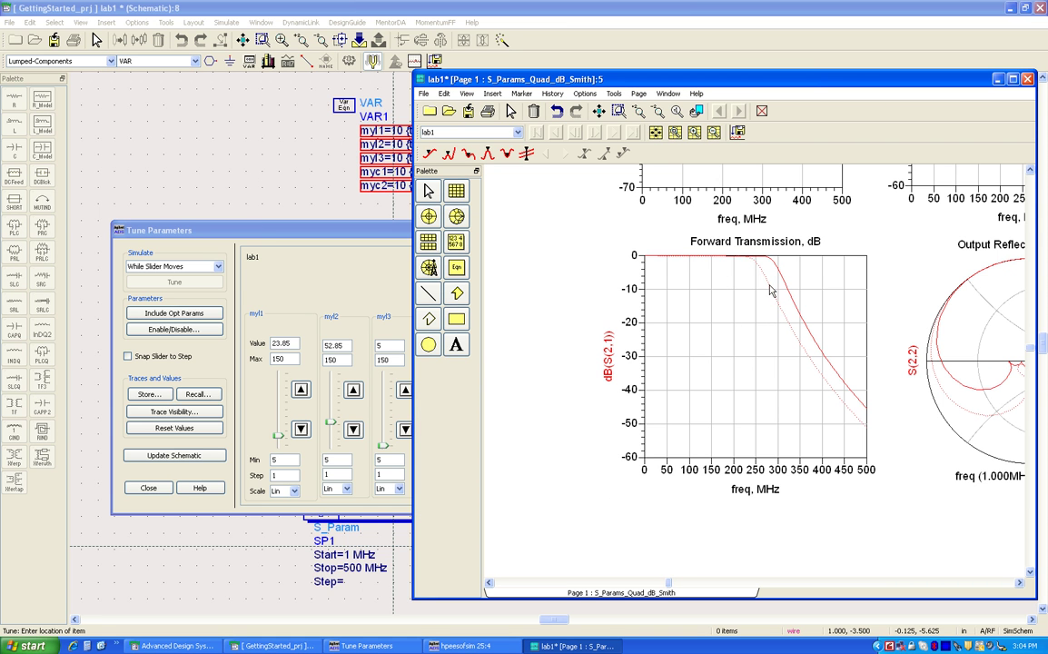
click(377, 234)
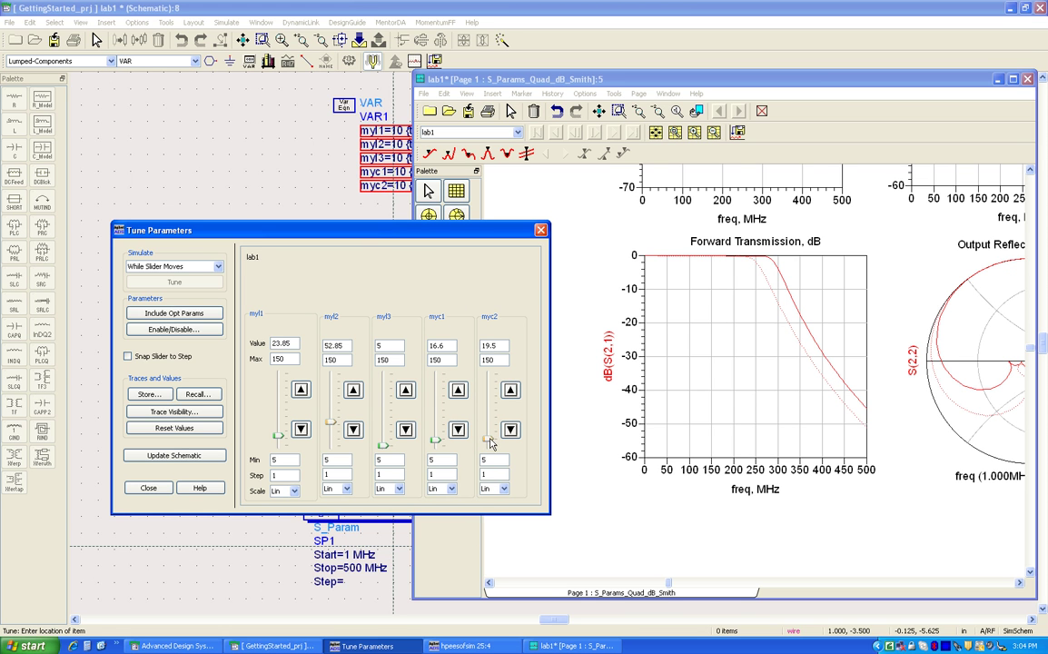
mouse_move(490, 442)
mouse_down()
mouse_move(492, 419)
mouse_move(490, 442)
mouse_up()
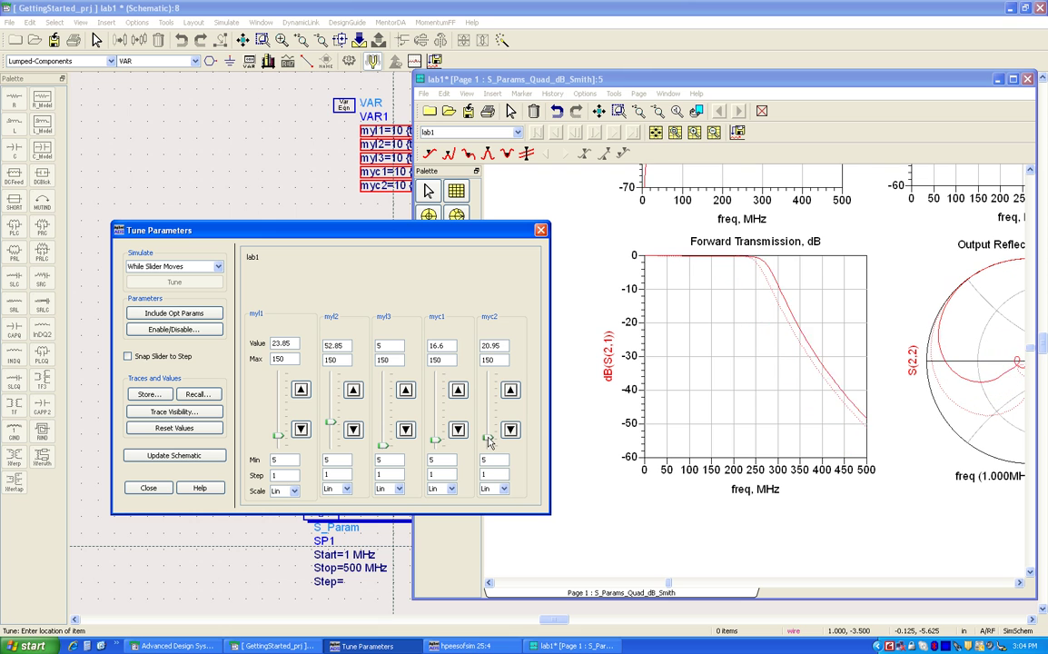
mouse_move(330, 422)
mouse_down()
mouse_move(331, 385)
mouse_move(325, 418)
mouse_up()
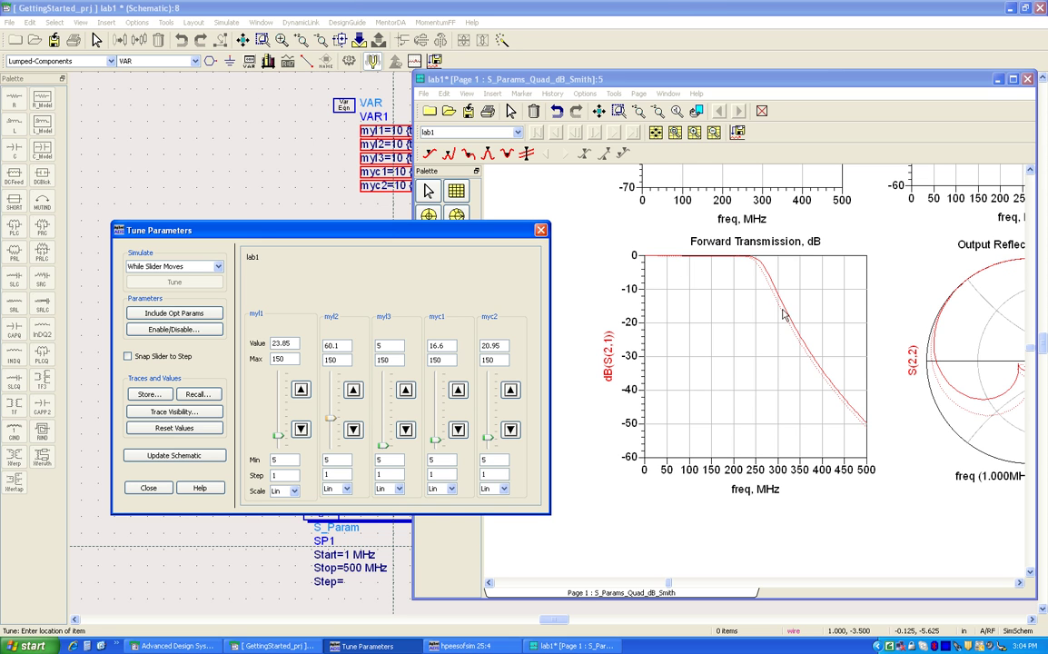
Step: Recall memory1, write its values into the schematic variables, and close tuning
click(198, 394)
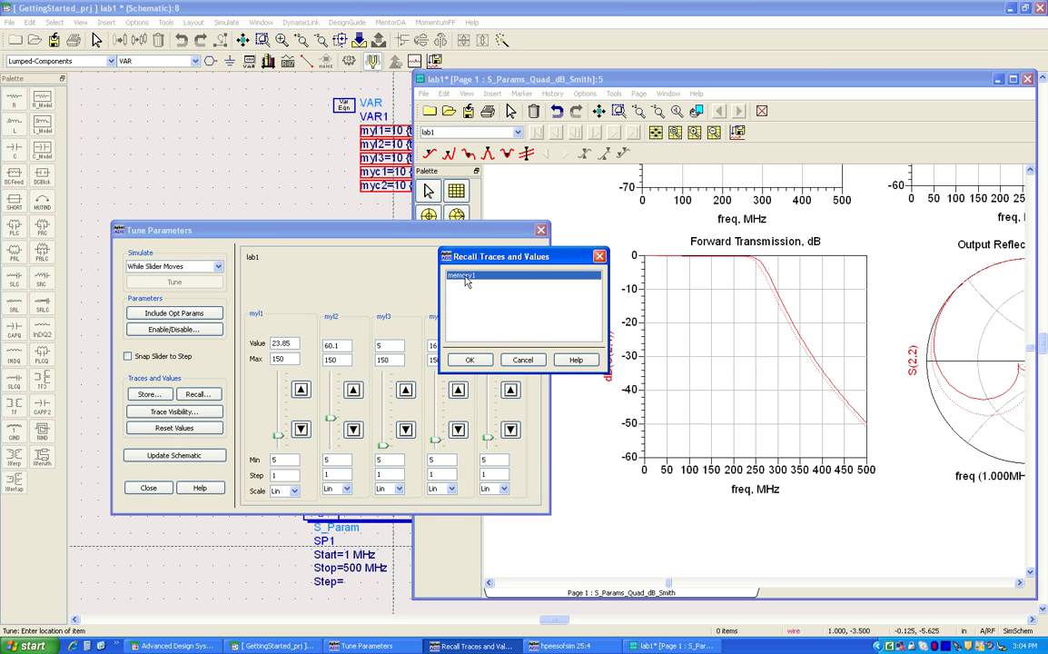
click(467, 360)
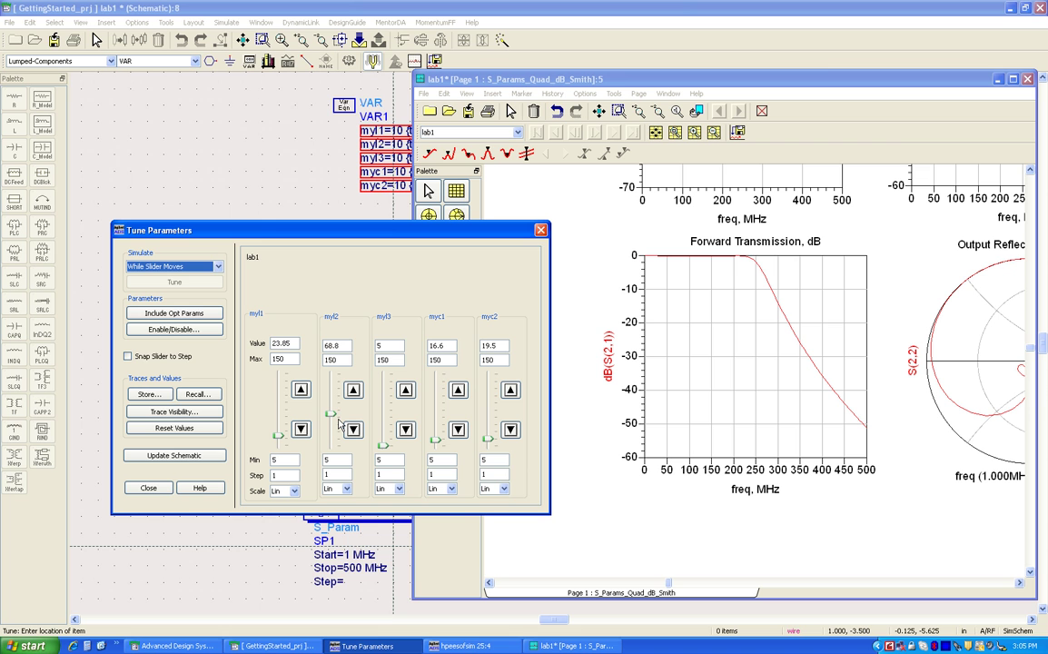
click(202, 459)
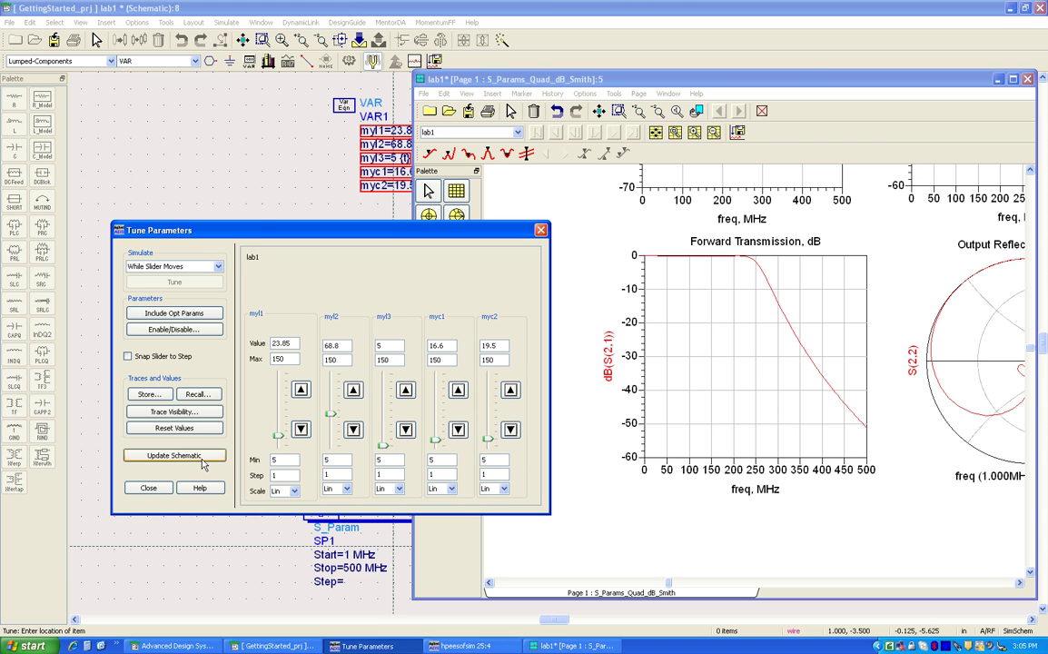
click(151, 489)
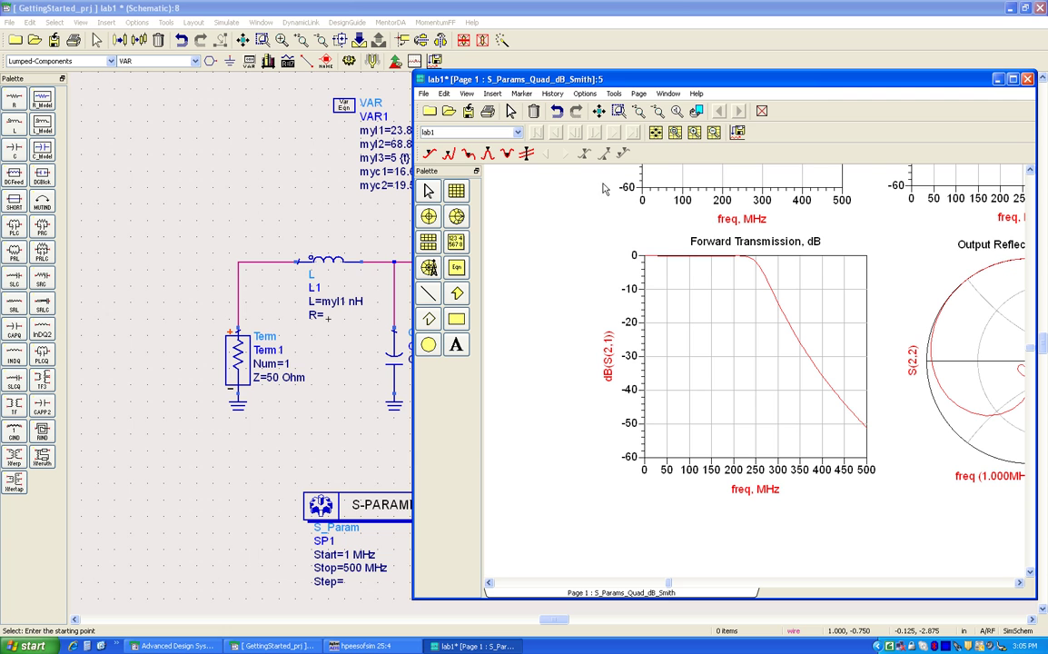
Step: Show the full data display page, rerun the simulation from the schematic, and return to it
click(553, 112)
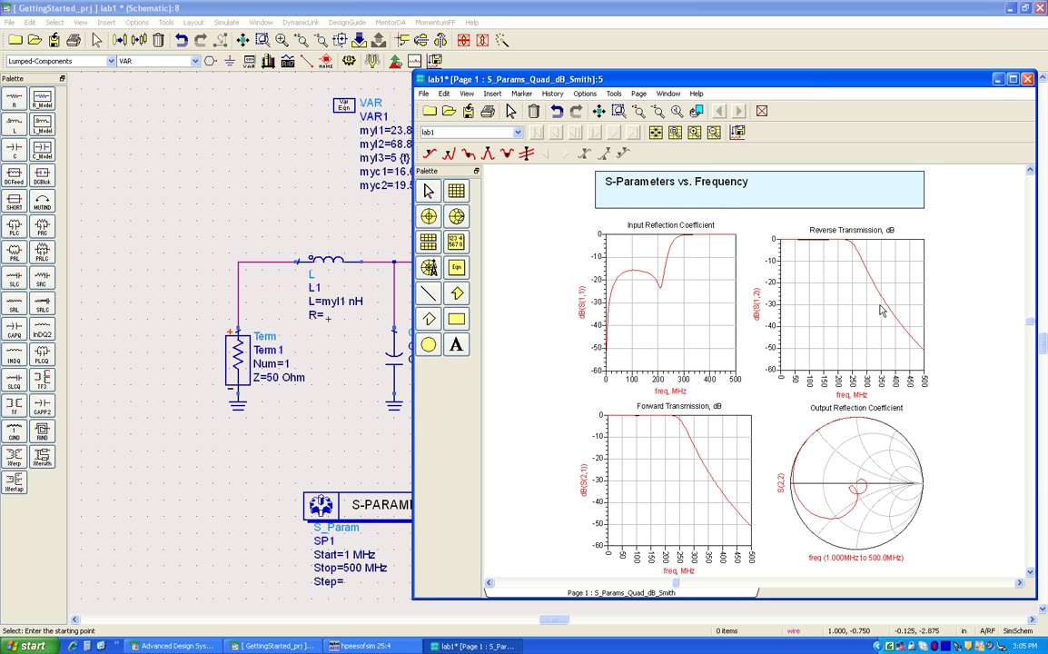
click(245, 185)
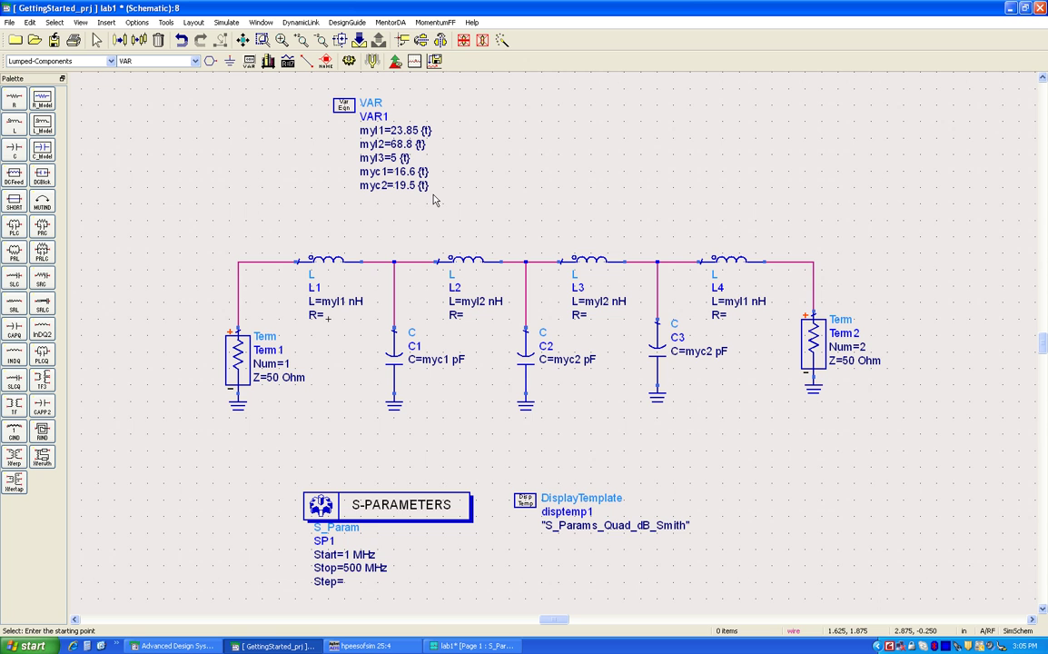
click(351, 62)
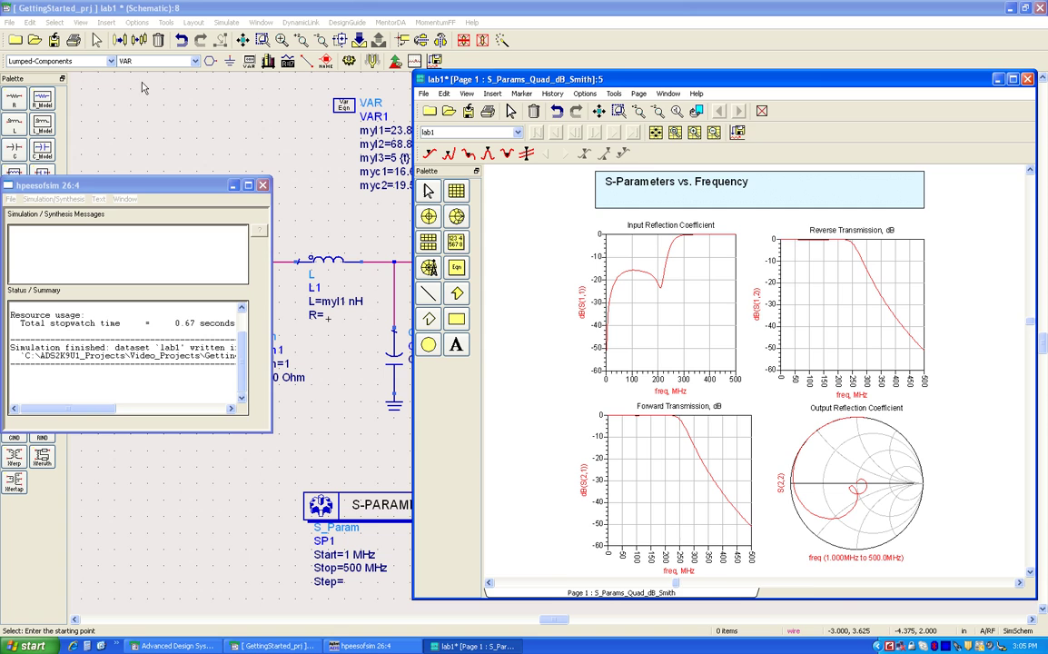
click(64, 33)
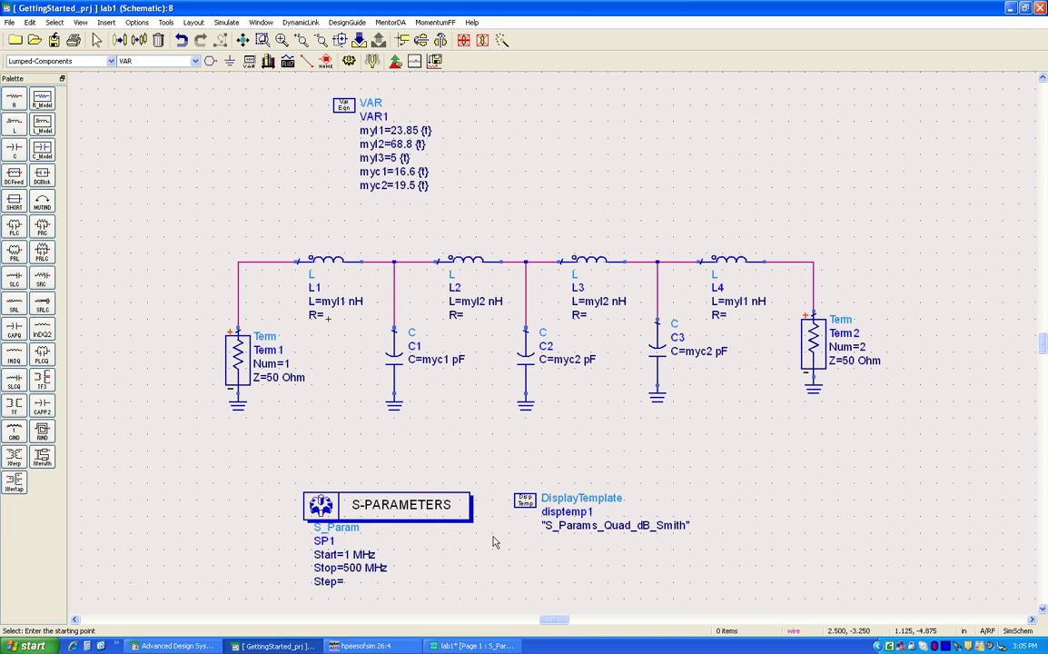
Step: Turn on the Group delay calculation in the SP1 S-parameter simulation's parameters
double_click(418, 518)
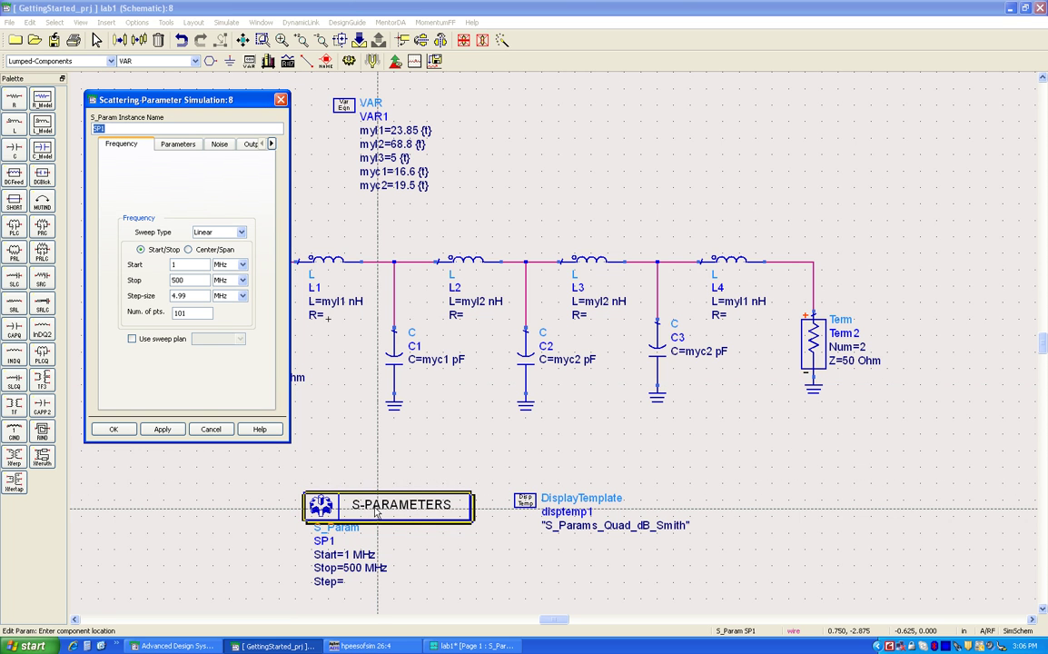
click(180, 145)
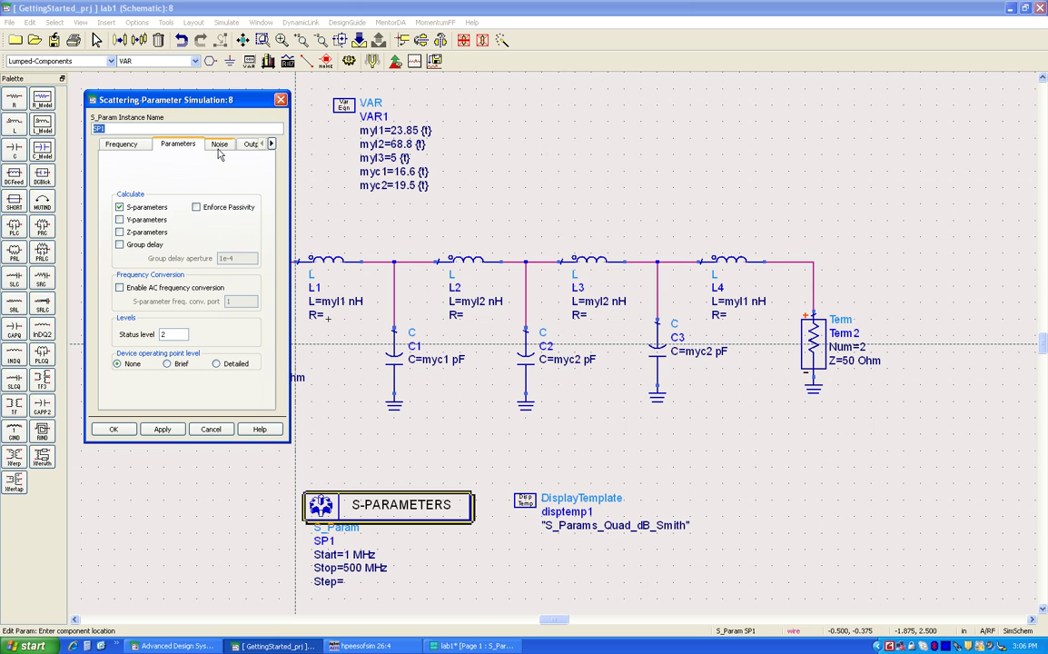
click(220, 147)
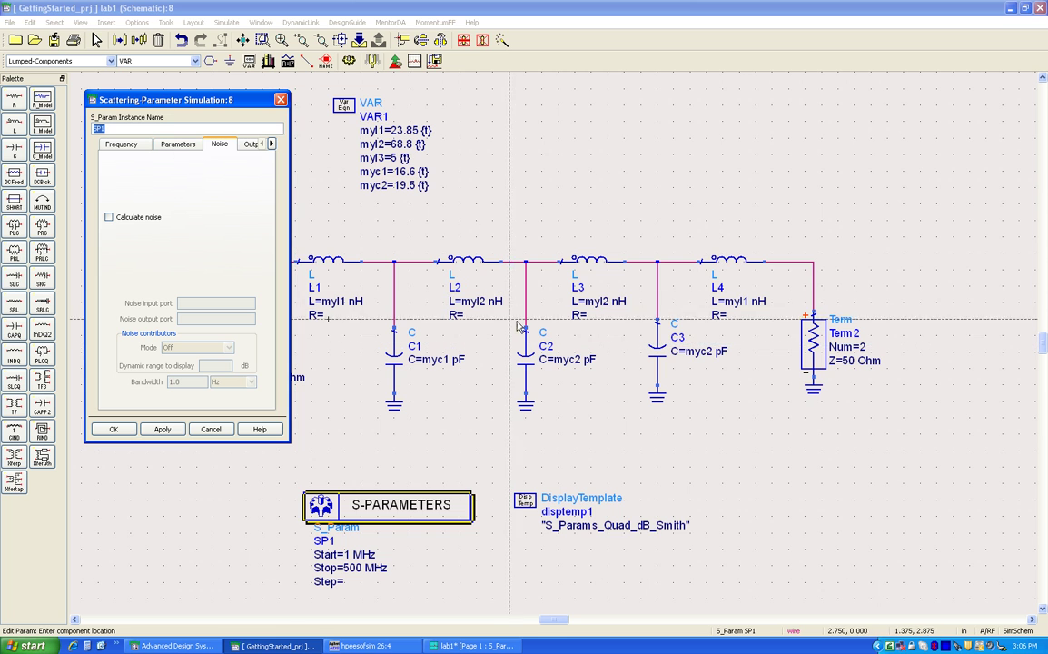
click(178, 143)
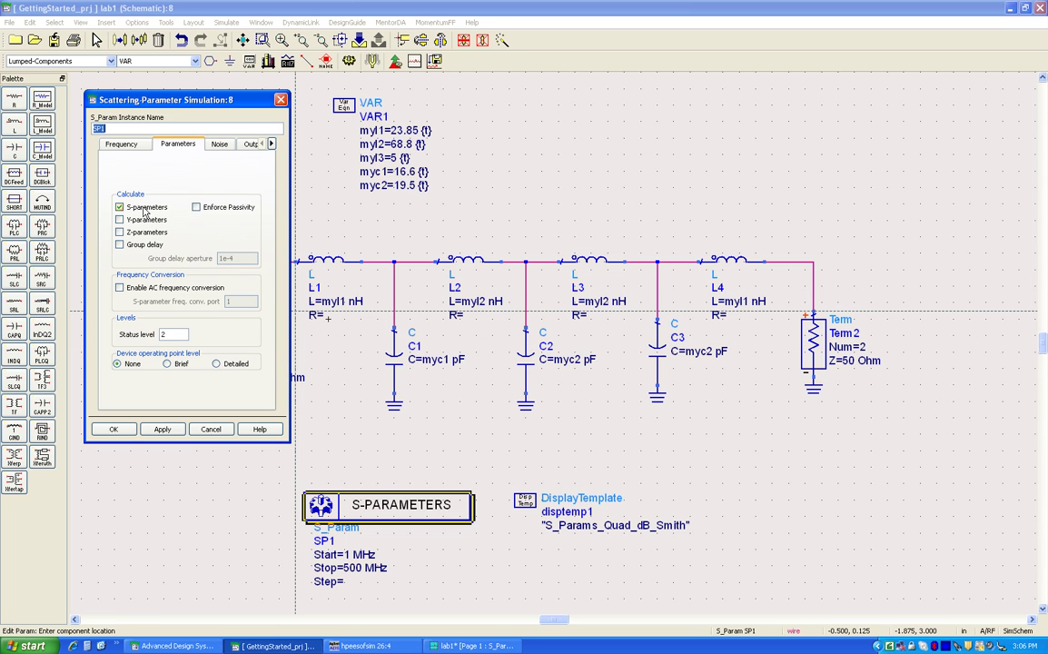
click(119, 244)
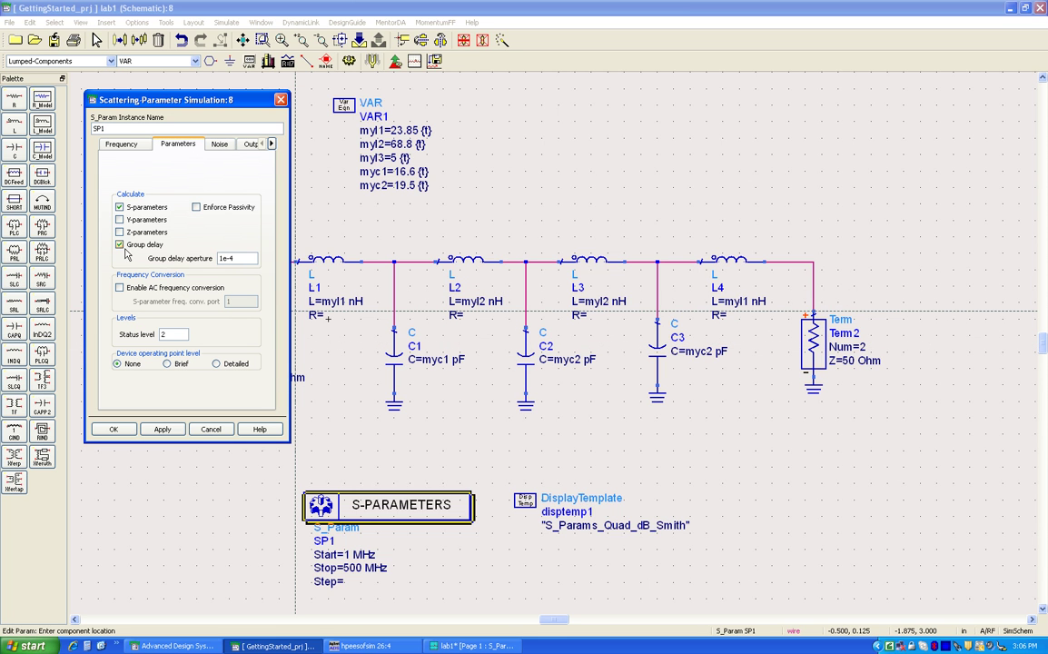
click(113, 428)
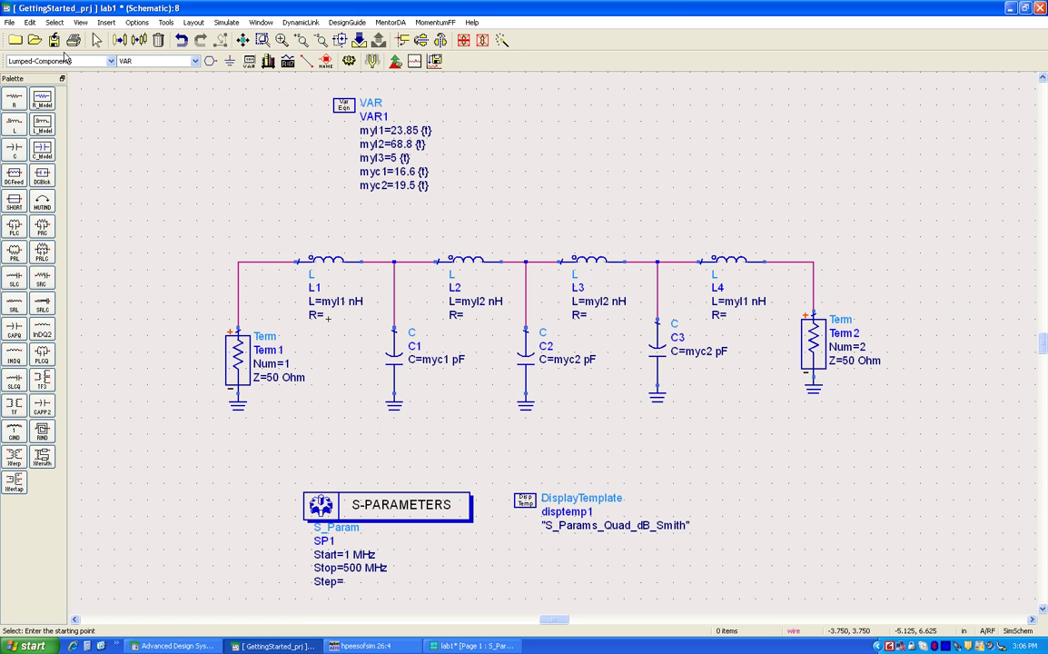
Step: Save lab1, rerun the simulation, and maximize the lab1 data display window
click(54, 40)
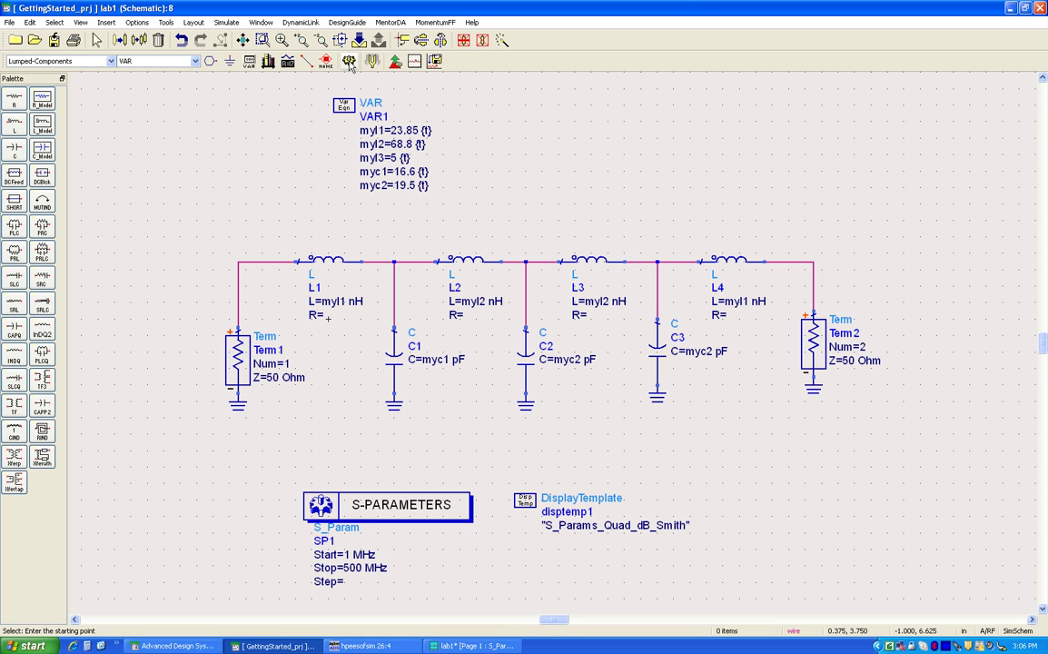
click(349, 62)
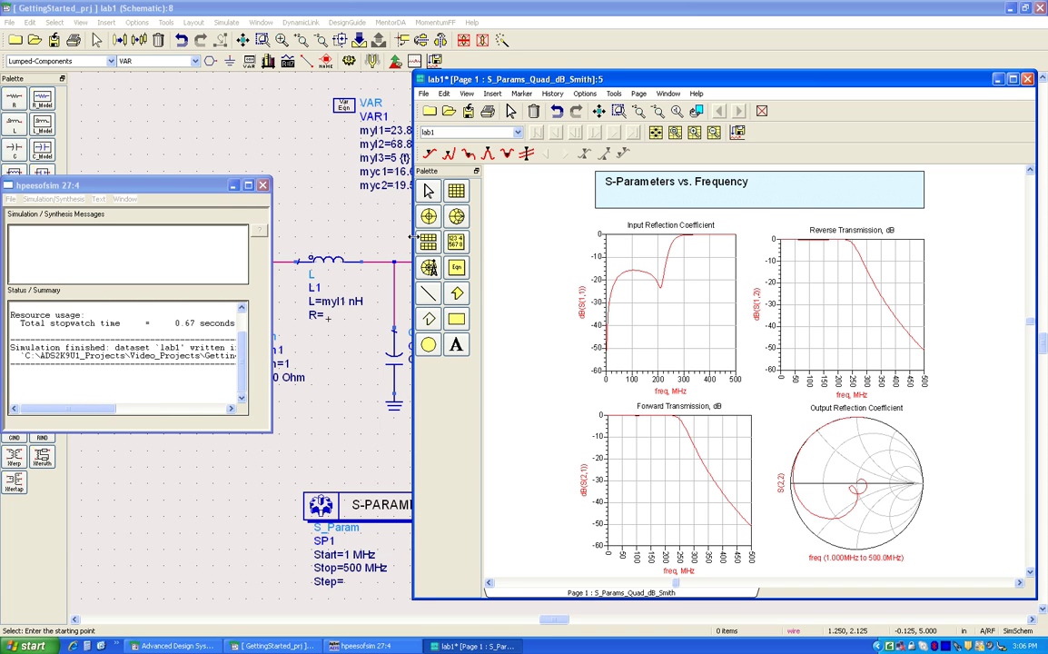
double_click(633, 80)
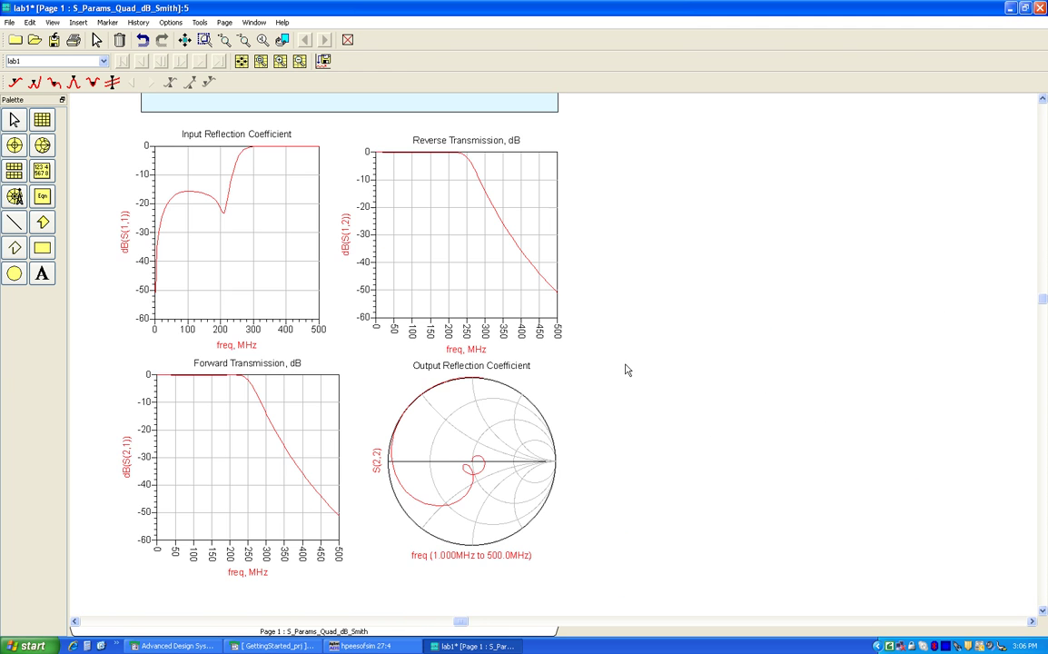
Step: Add a rectangular plot of delay(2,1) beside the Reverse Transmission plot, nudging it slightly right
click(44, 123)
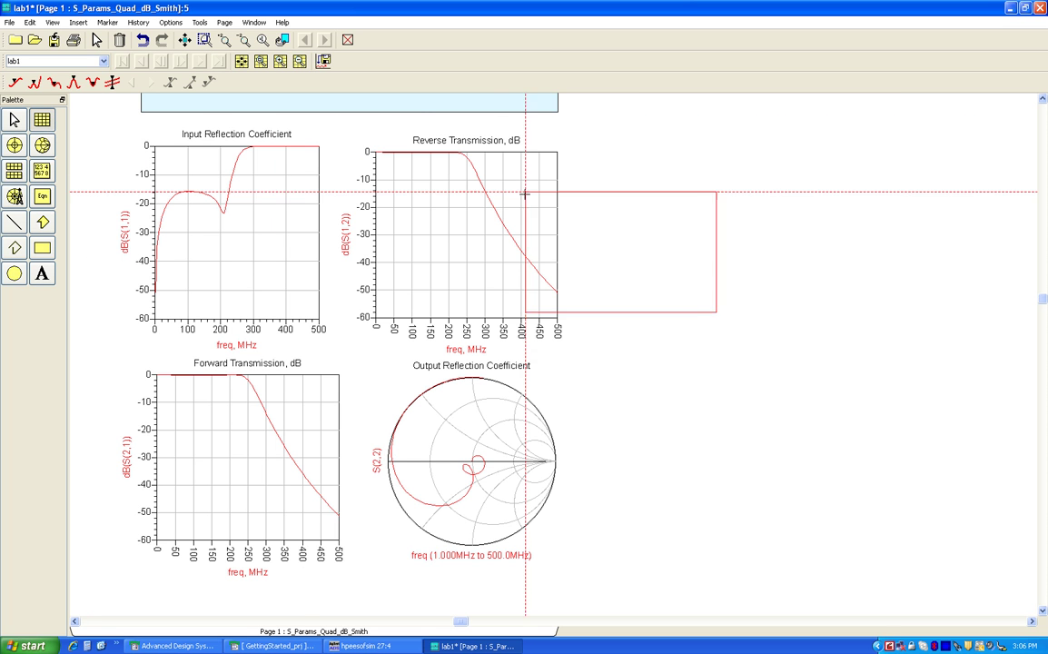
drag(597, 196, 778, 320)
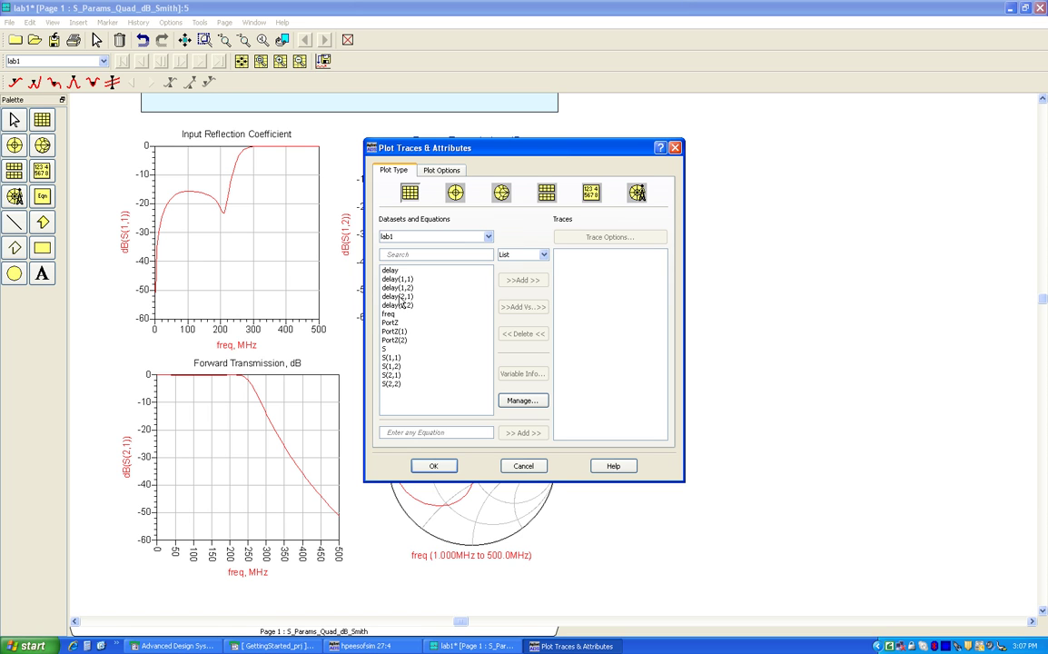
click(398, 296)
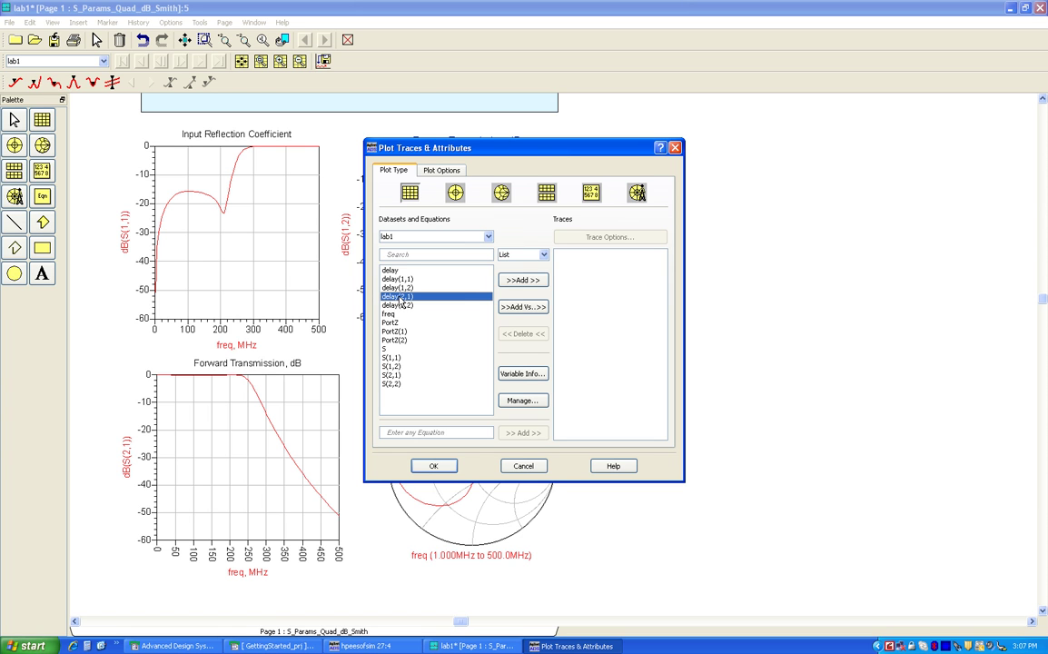
click(514, 281)
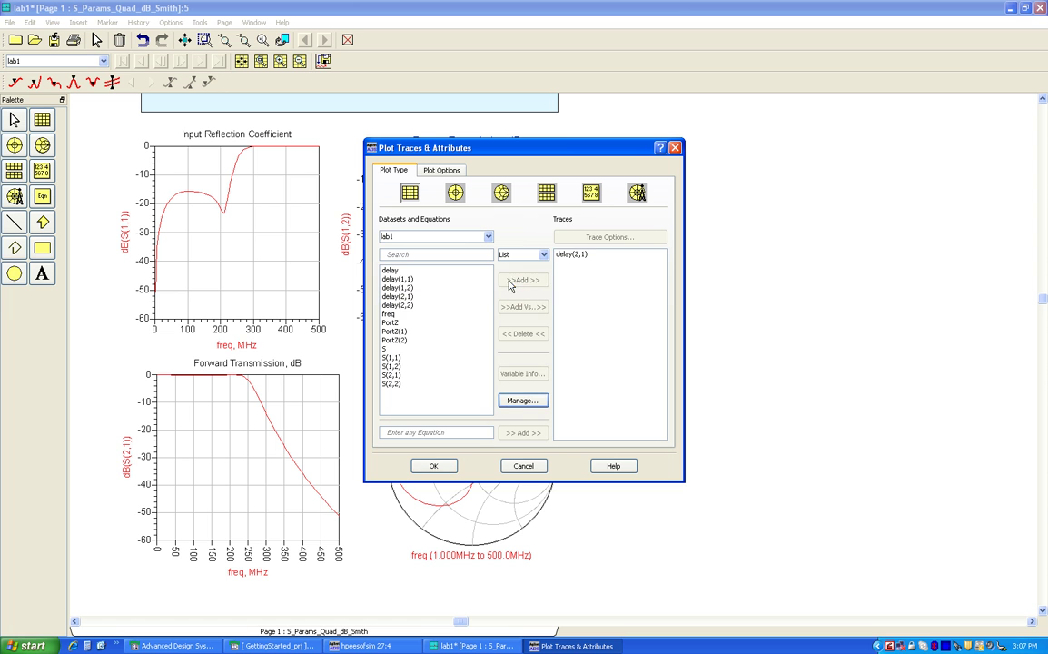
click(435, 466)
drag(575, 272, 593, 272)
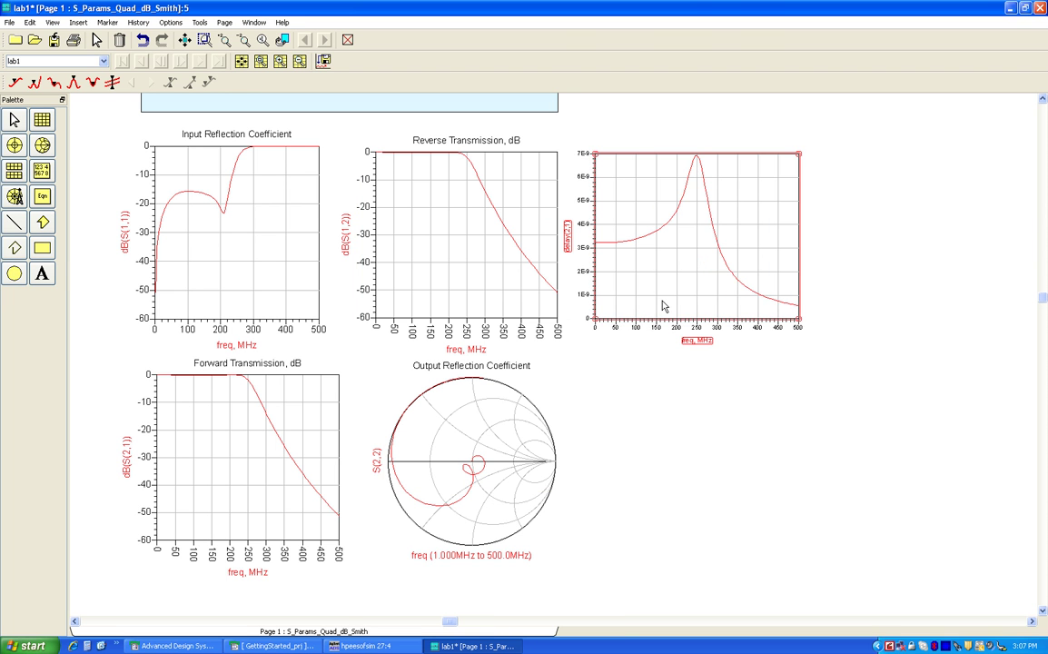
Step: Change the delay trace expression to delay(2,1)/1ns so it reads in nanoseconds
scroll(616, 320, up, 2)
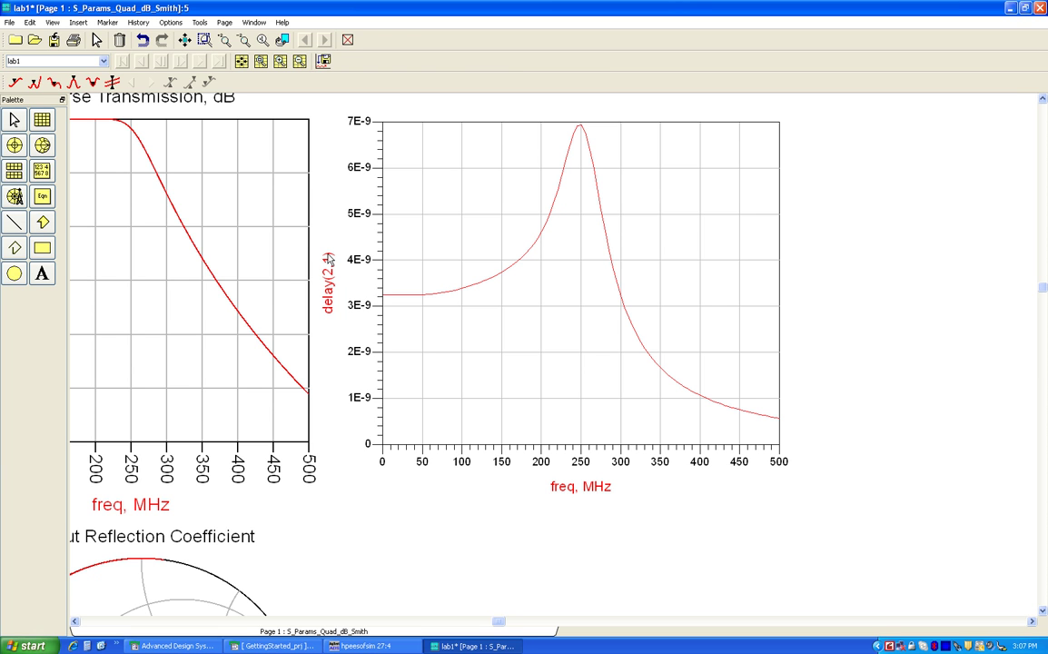
click(330, 259)
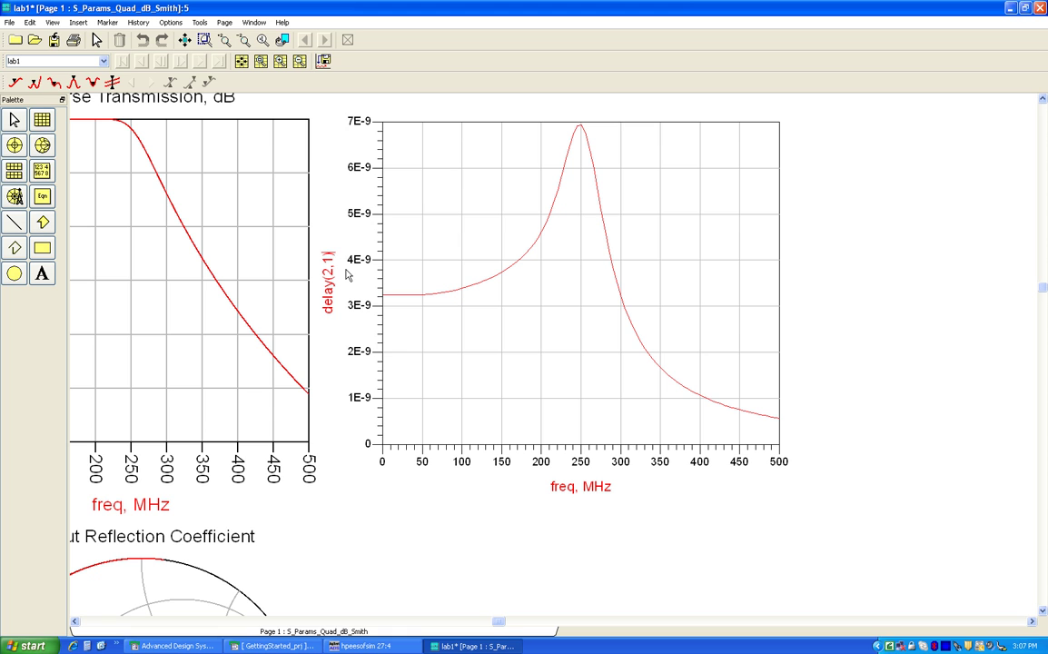
text(/1ns)
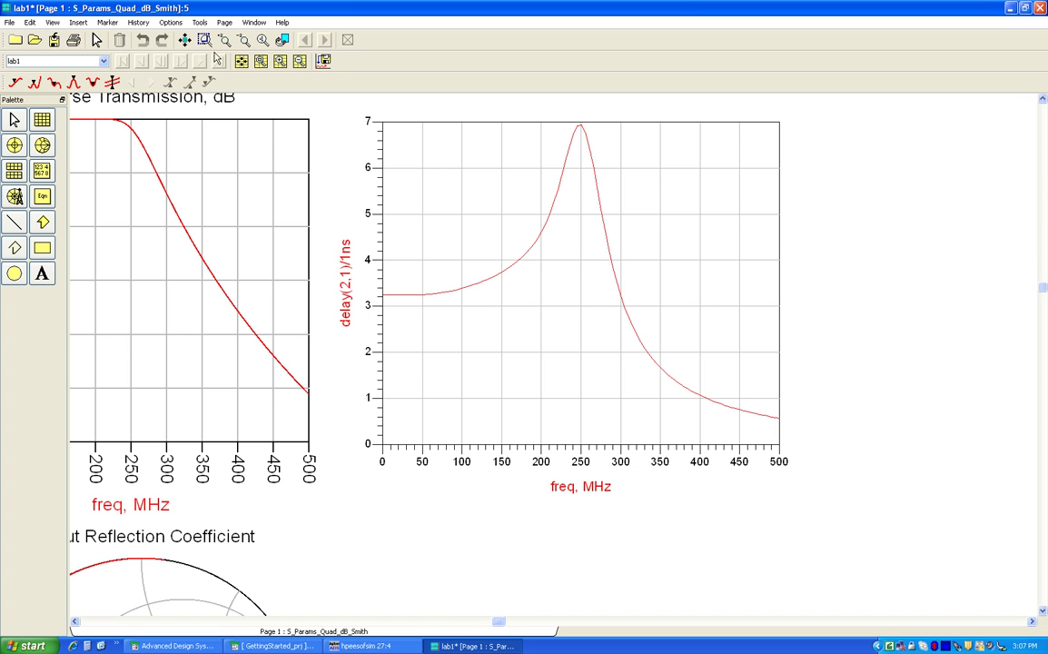
Step: Place marker m1 on the Forward Transmission S21 trace and move its readout above the plot
click(184, 39)
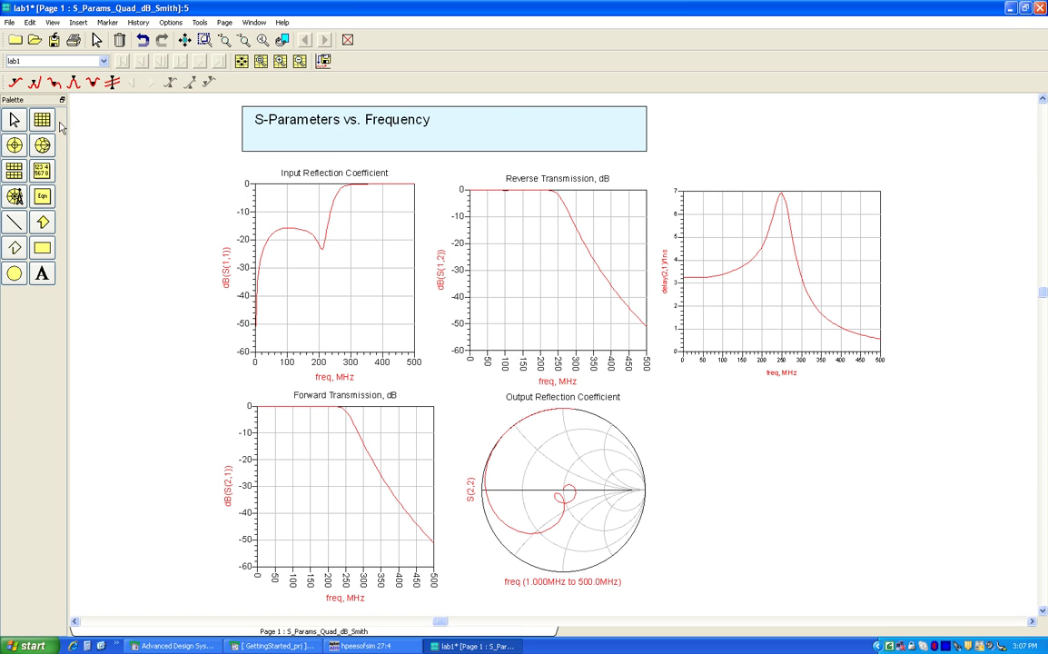
click(13, 84)
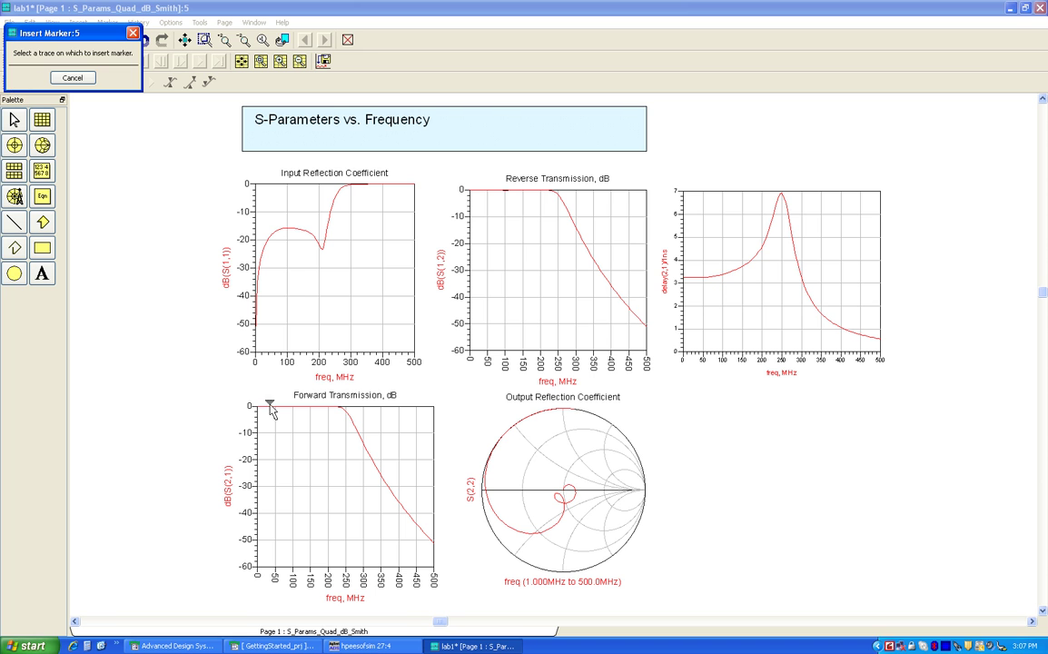
click(269, 408)
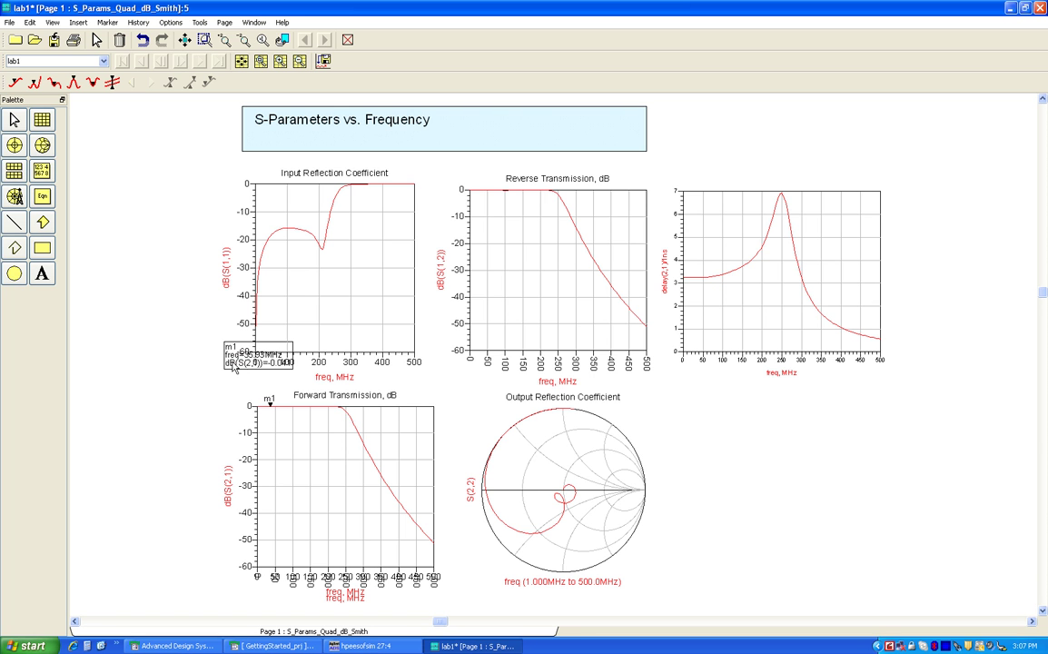
drag(222, 350, 180, 398)
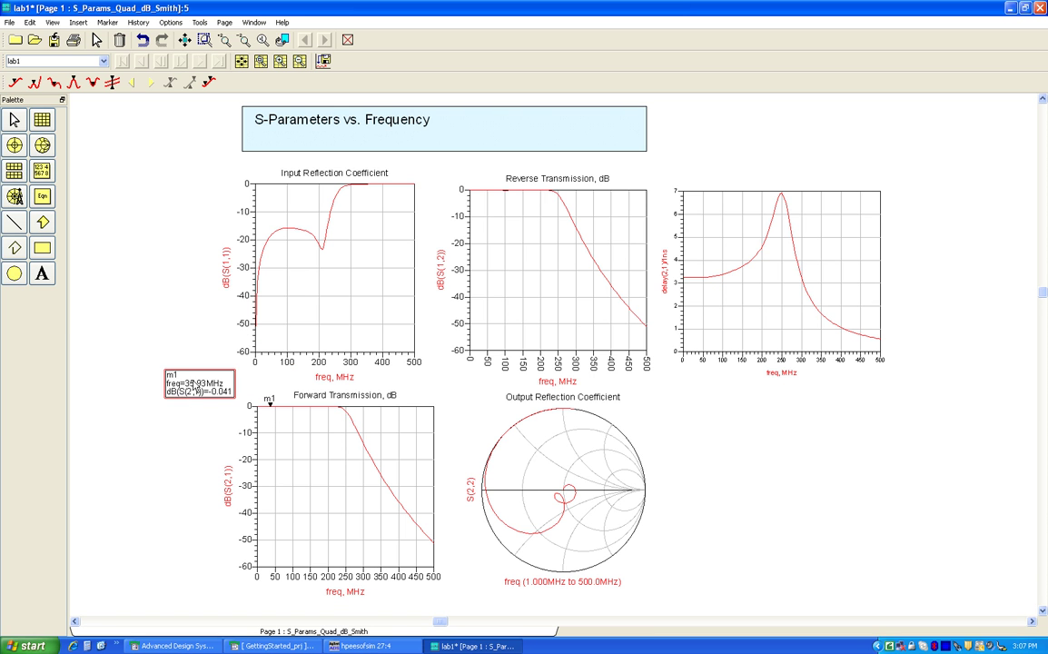
Step: Step marker m1 along the trace to read 60.88 MHz at -0.088 dB
click(270, 406)
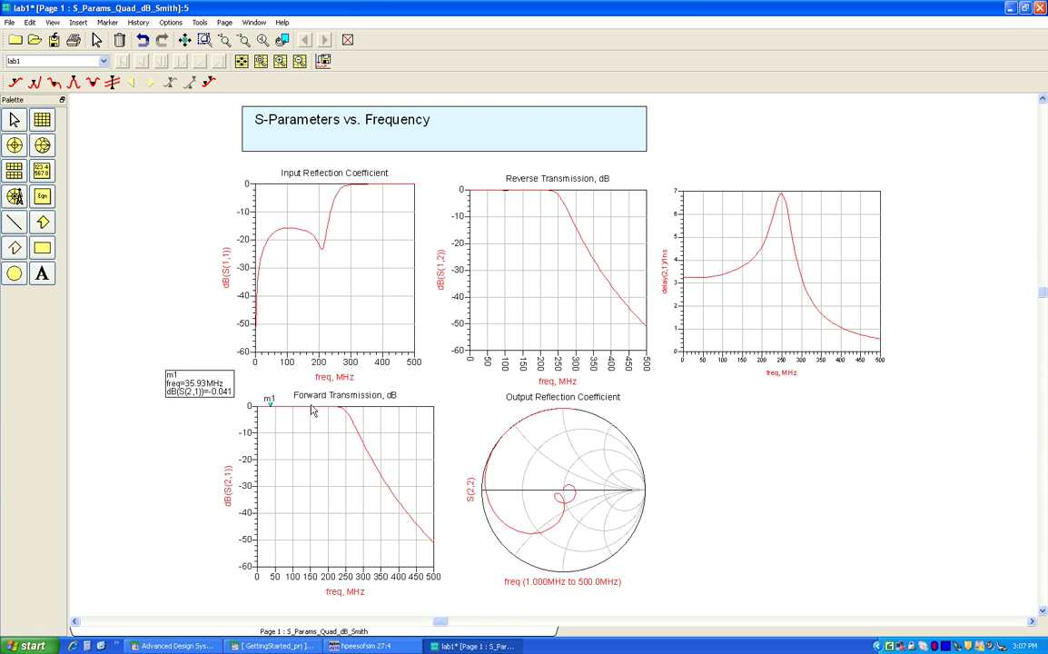
key(Right)
key(Right)
key(Left)
key(Left)
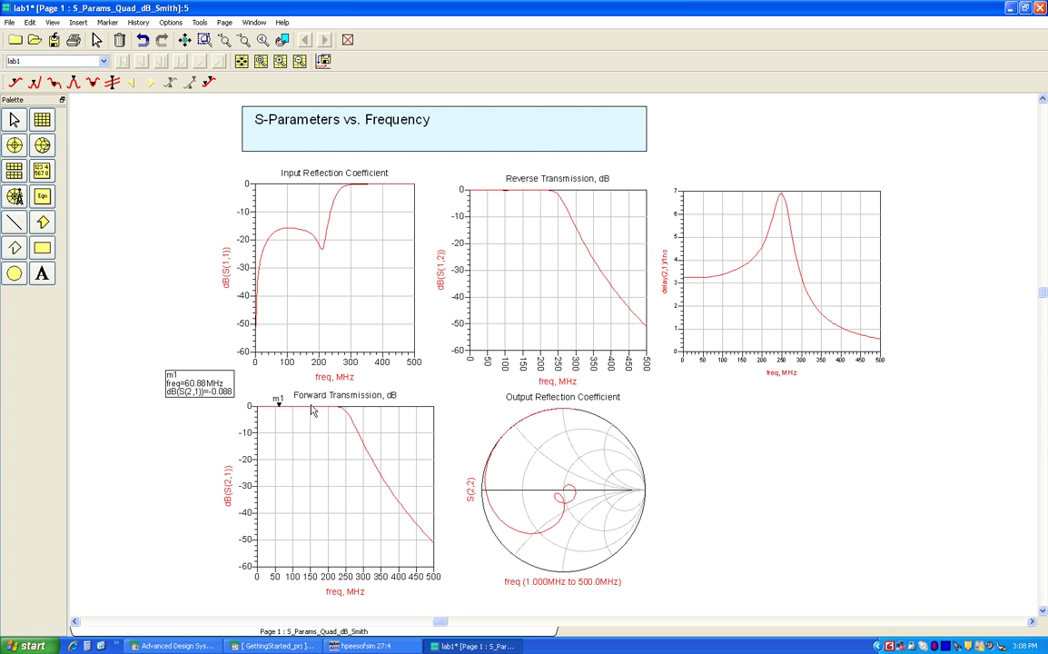